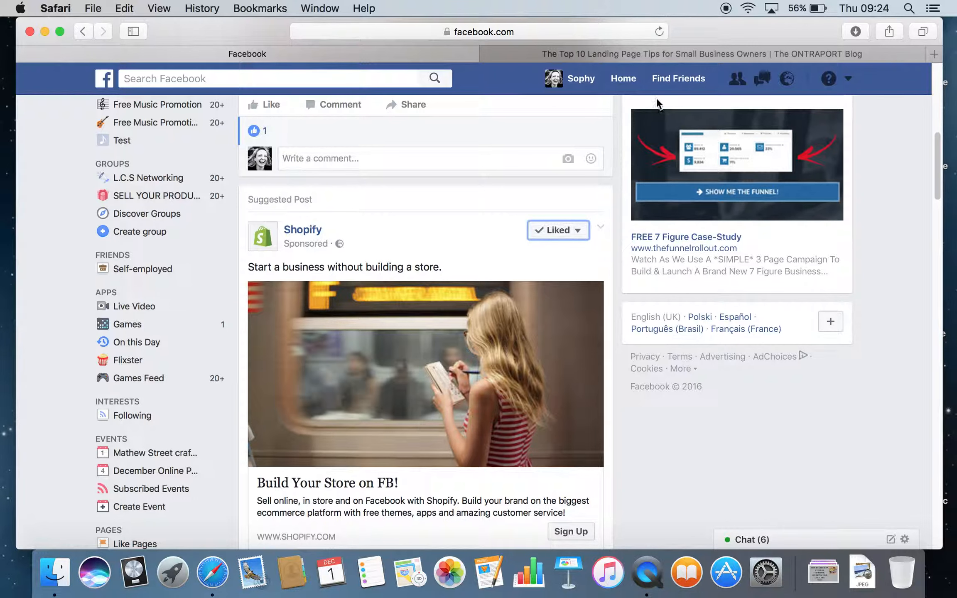
Open the Manage Adverts overview of advert accounts and check the account's lifetime amount spent.
left_click(849, 80)
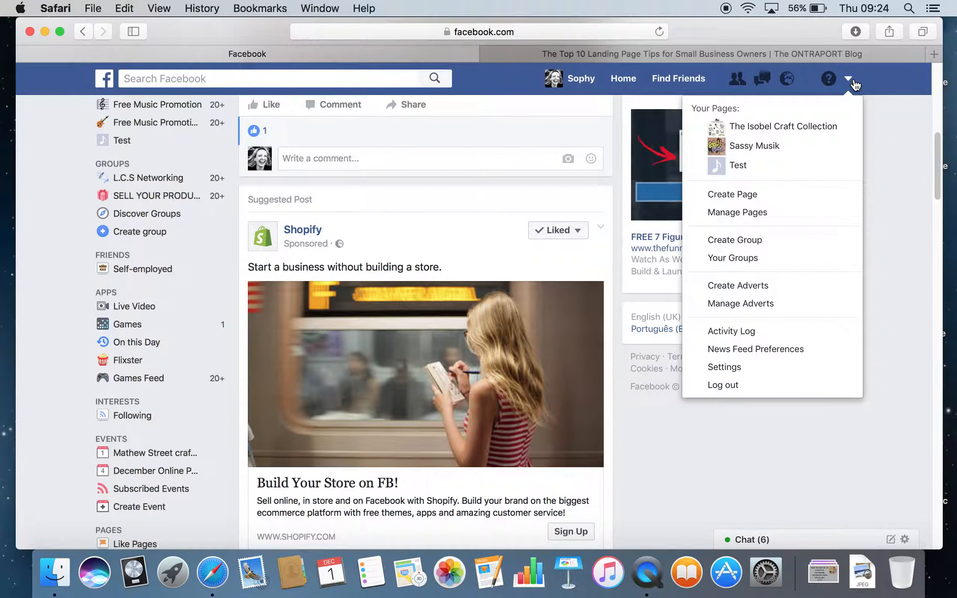
left_click(738, 307)
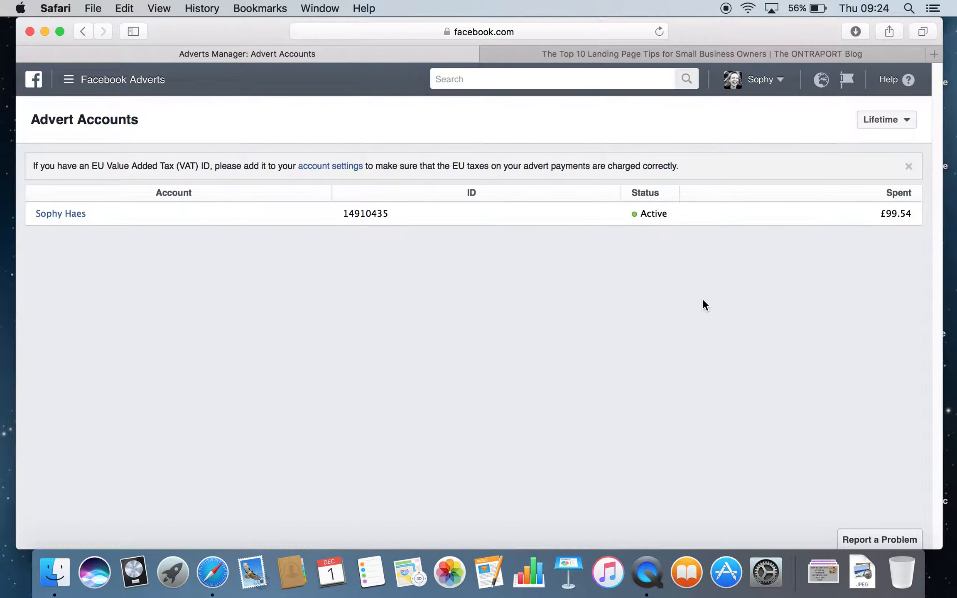
left_click_drag(881, 215, 920, 213)
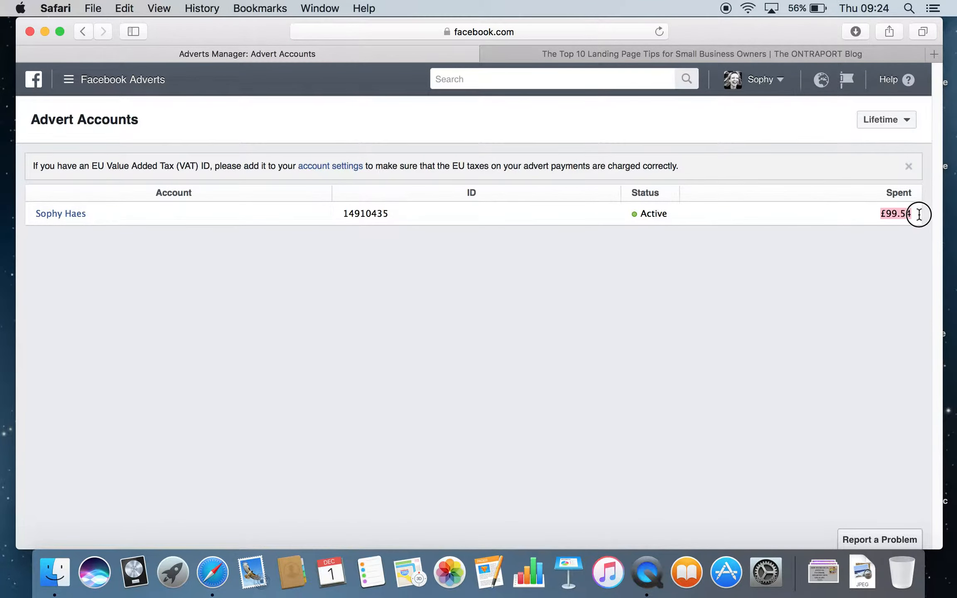
left_click(906, 214)
left_click_drag(878, 212, 920, 215)
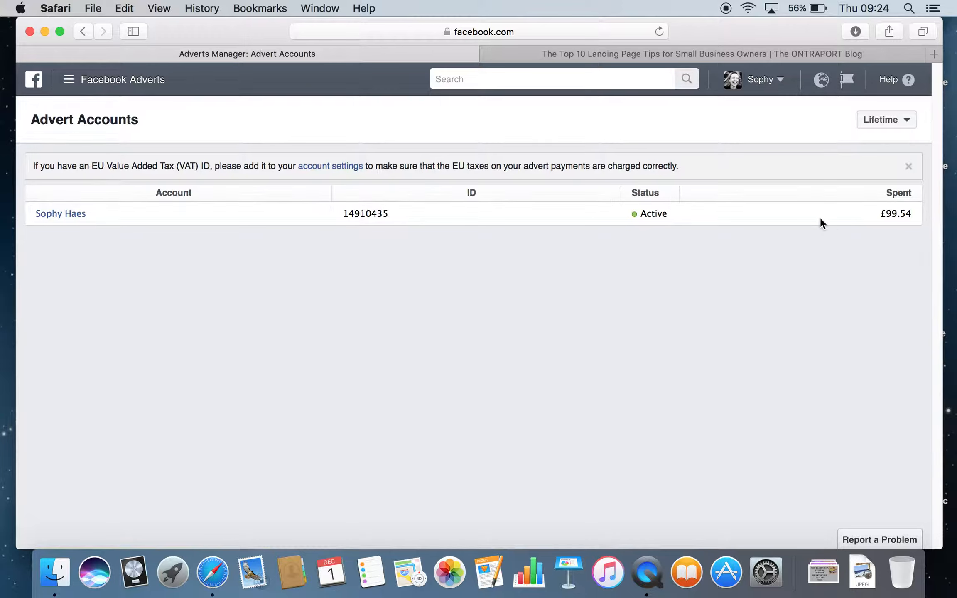
Open the active advert account's campaign list and dismiss the VAT information notice.
left_click(61, 214)
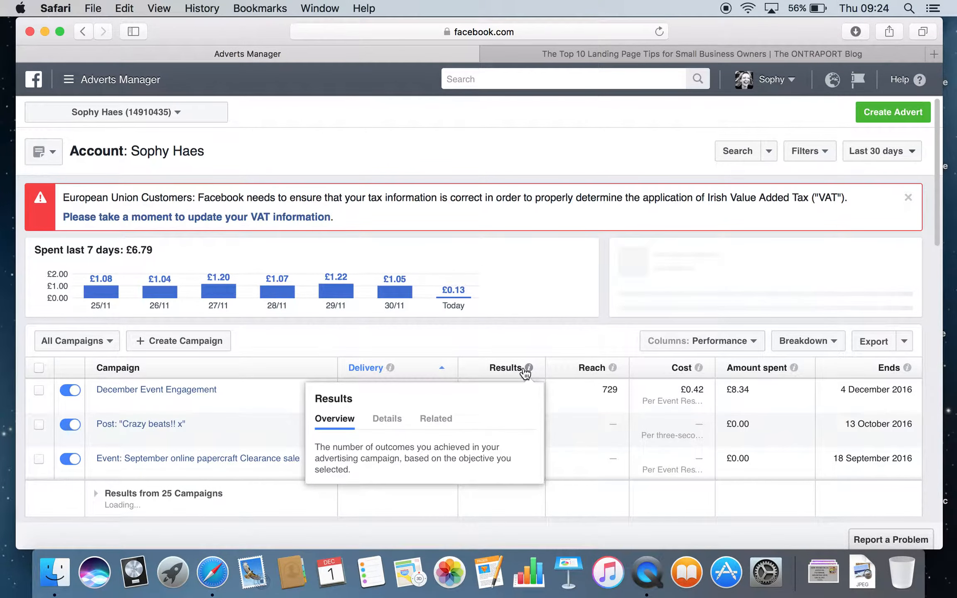
left_click(909, 198)
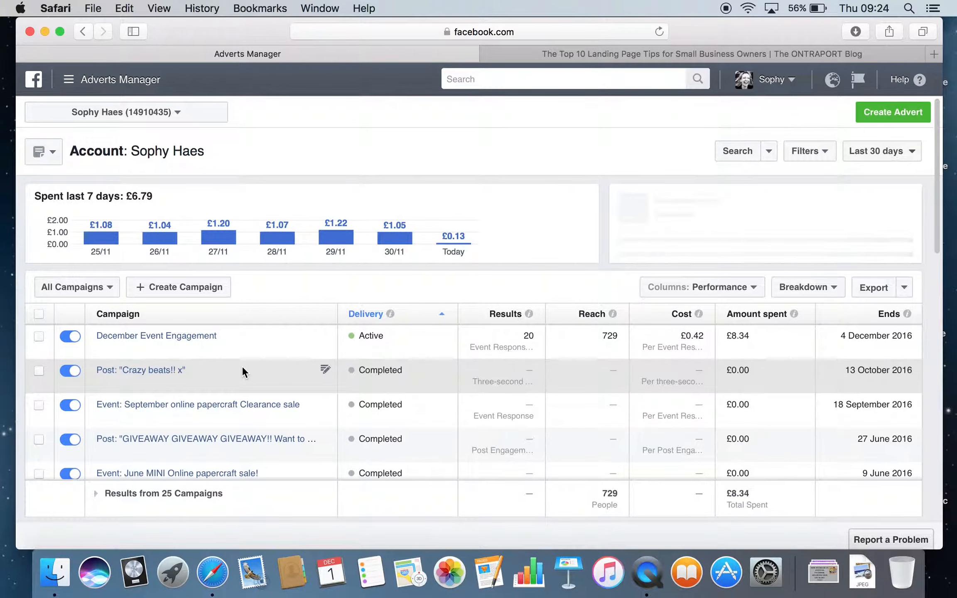
scroll(242, 366, "down", 2)
scroll(242, 366, "up", 1)
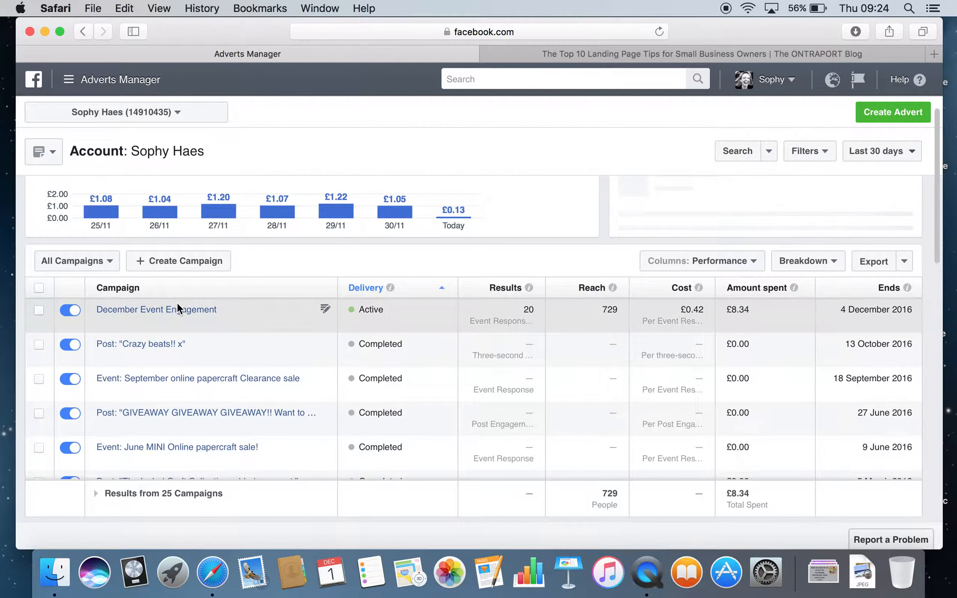
Check the results and reach of the December Event Engagement campaign.
left_click_drag(524, 310, 540, 311)
left_click_drag(603, 310, 622, 311)
left_click(622, 311)
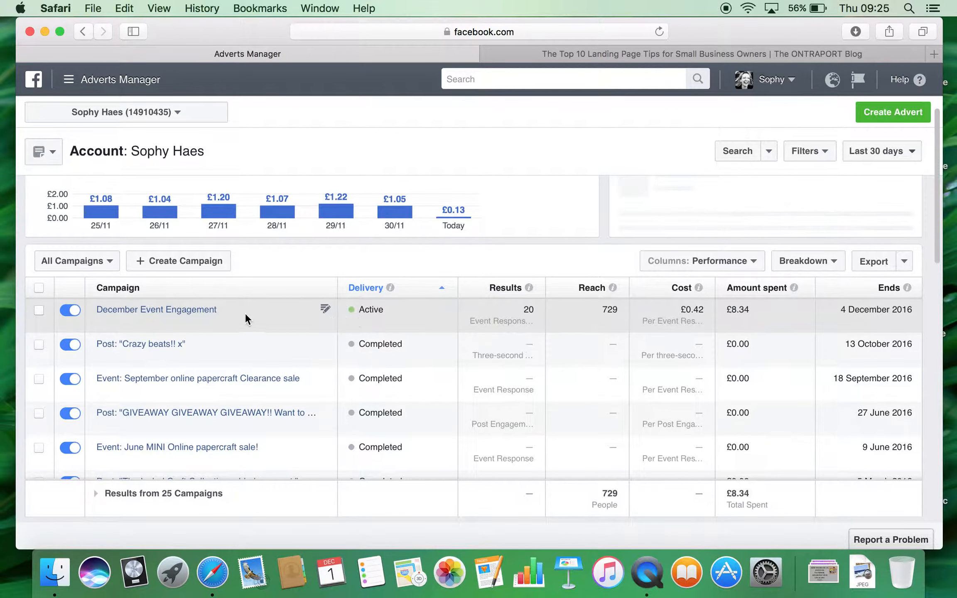
Open the December Event Engagement campaign and review the delivery breakdown options available for its advert set.
left_click(188, 315)
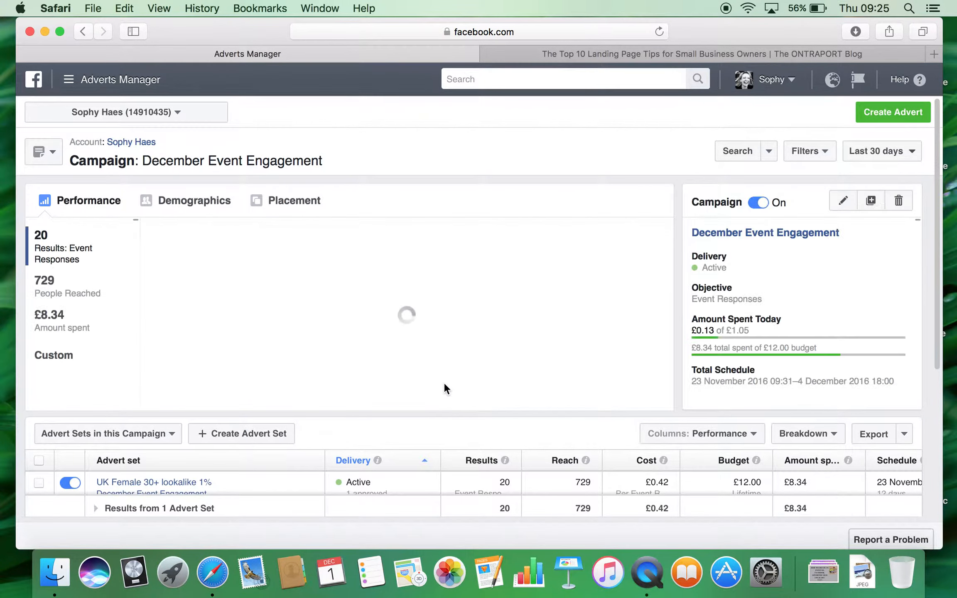
scroll(494, 390, "down", 5)
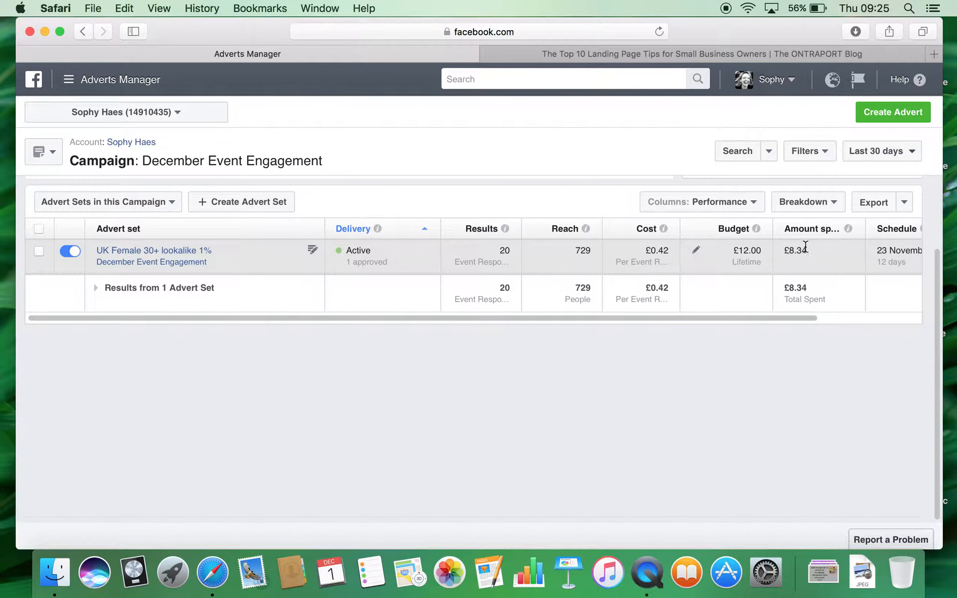
left_click(817, 210)
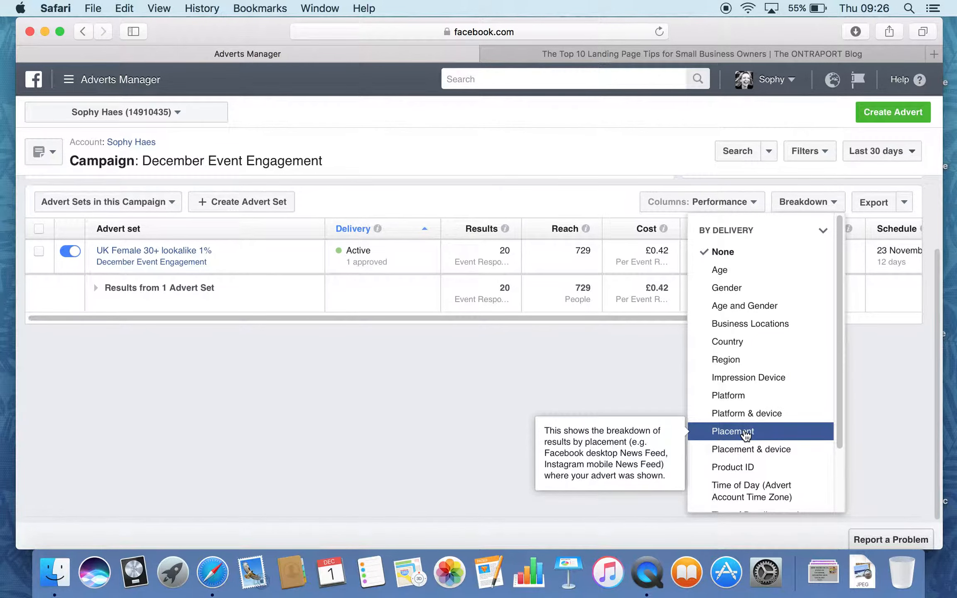
scroll(748, 437, "down", 4)
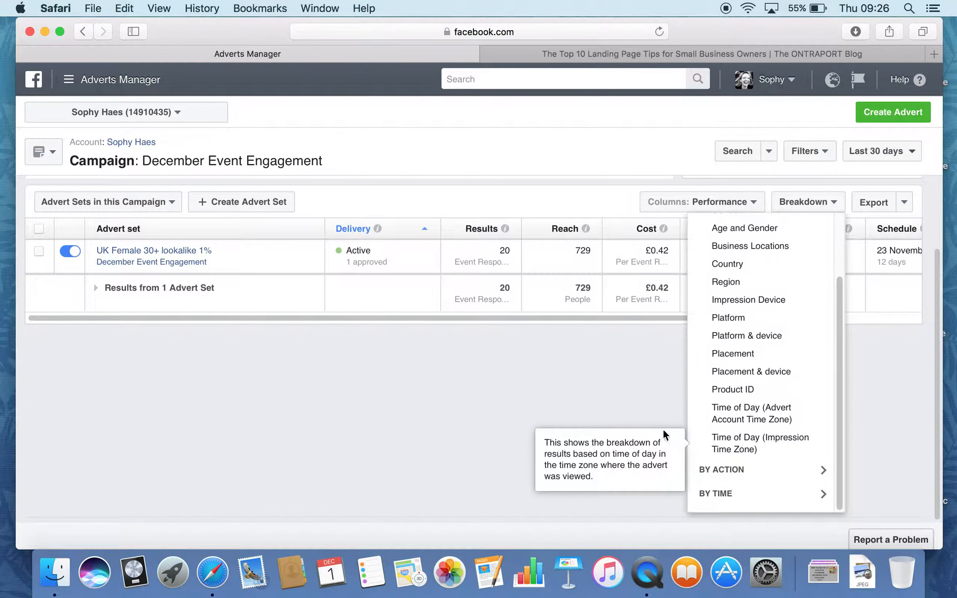
left_click(647, 421)
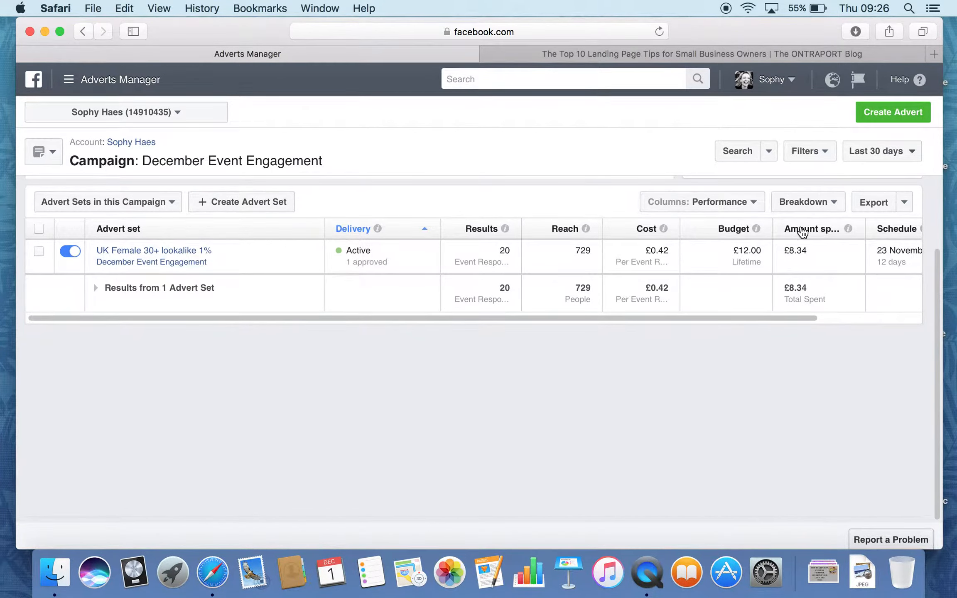
Break down the advert set's results by Age.
left_click(822, 204)
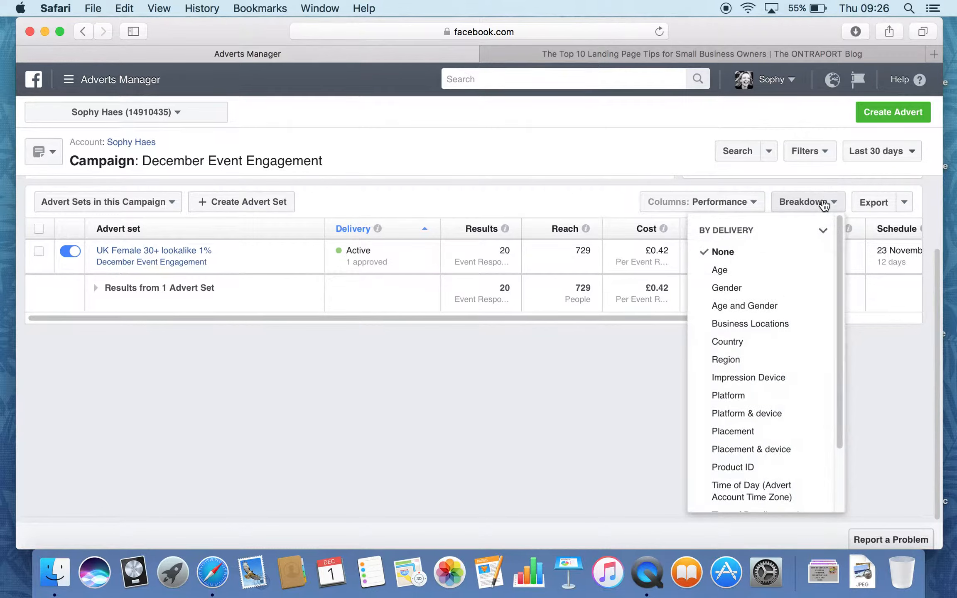
left_click(725, 269)
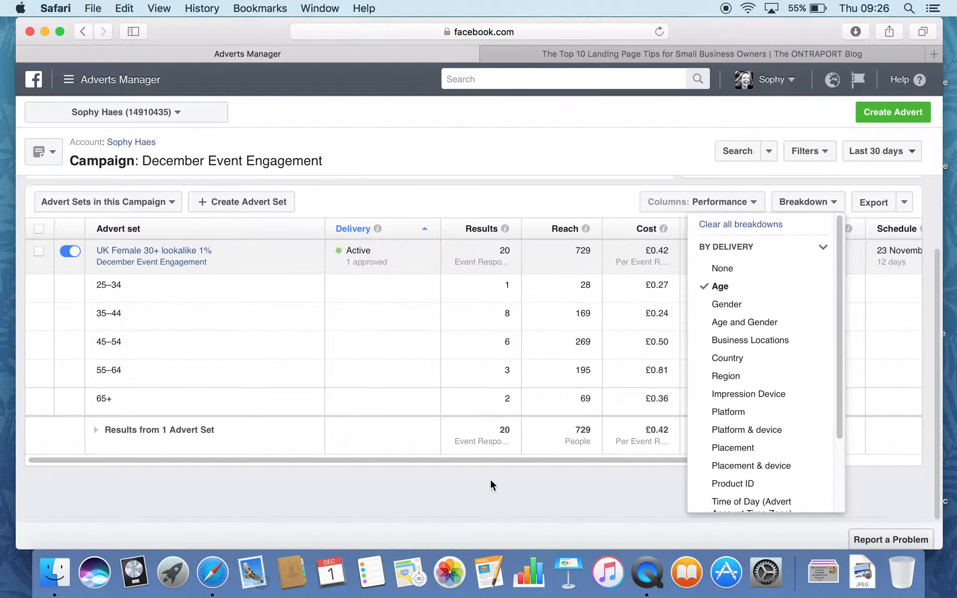
left_click(502, 488)
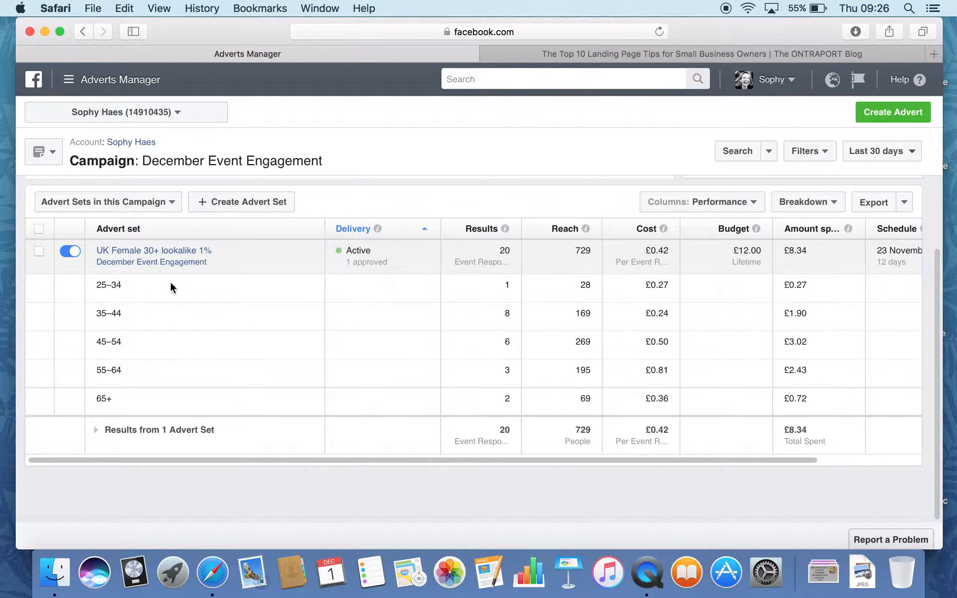
Compare the results, reach and cost per event response across the age groups from 25–34 to 65+.
double_click(511, 282)
left_click(512, 282)
left_click_drag(118, 285, 122, 286)
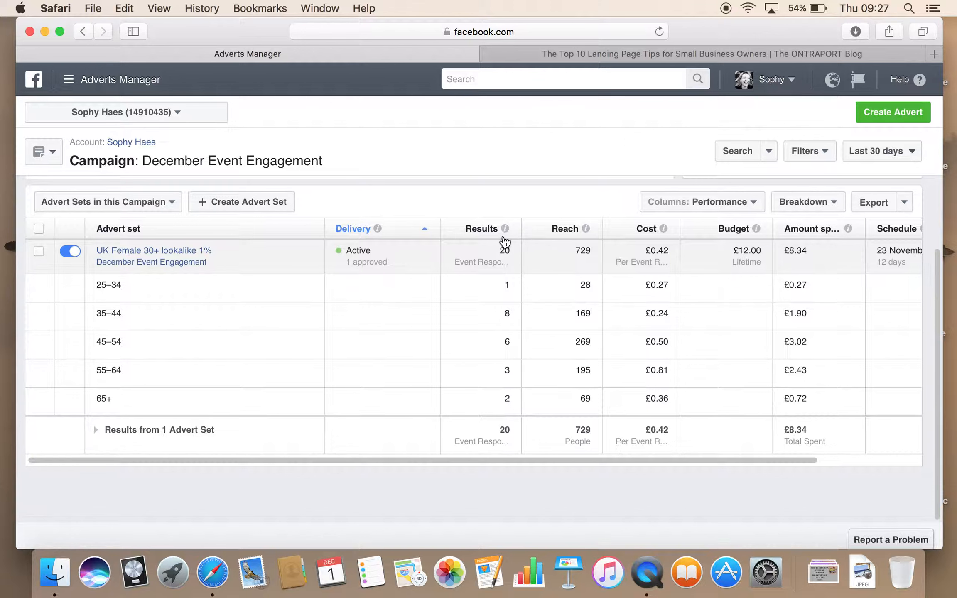
mouse_move(506, 229)
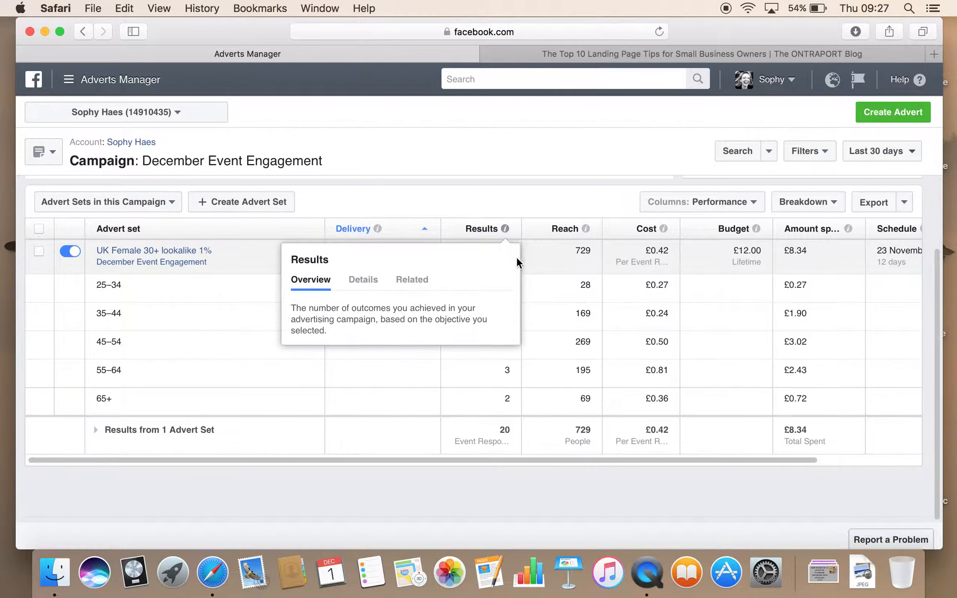
left_click_drag(580, 313, 594, 312)
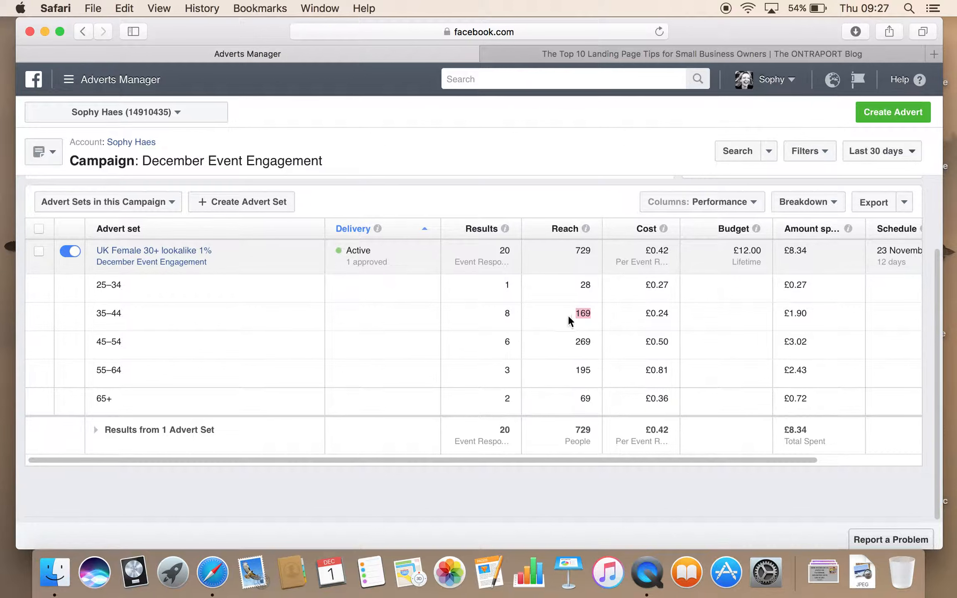
left_click_drag(645, 312, 669, 312)
double_click(585, 342)
left_click_drag(109, 370, 95, 398)
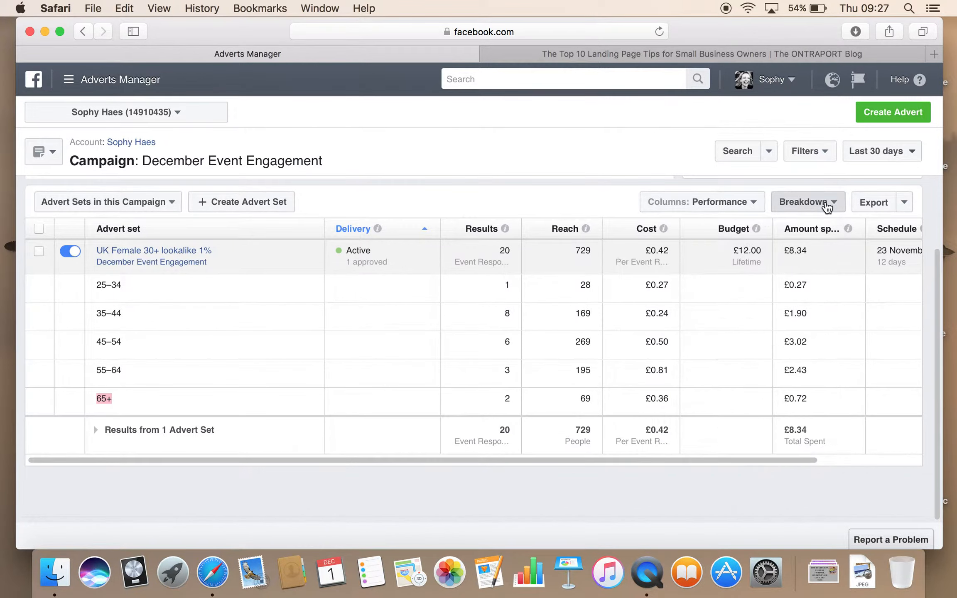
Switch the advert set's breakdown to Placement and examine the news feed and right column rows.
left_click(806, 203)
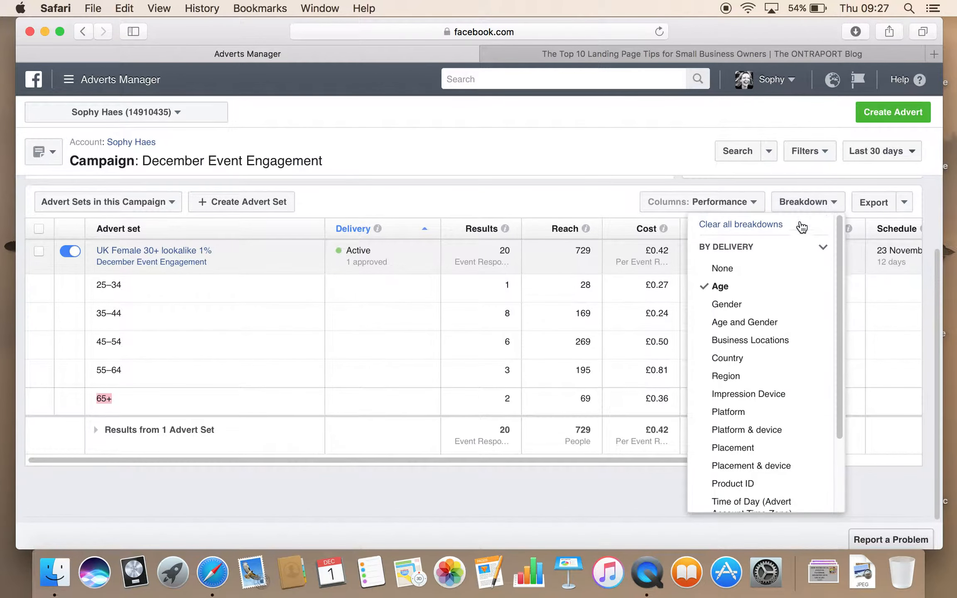
left_click(754, 451)
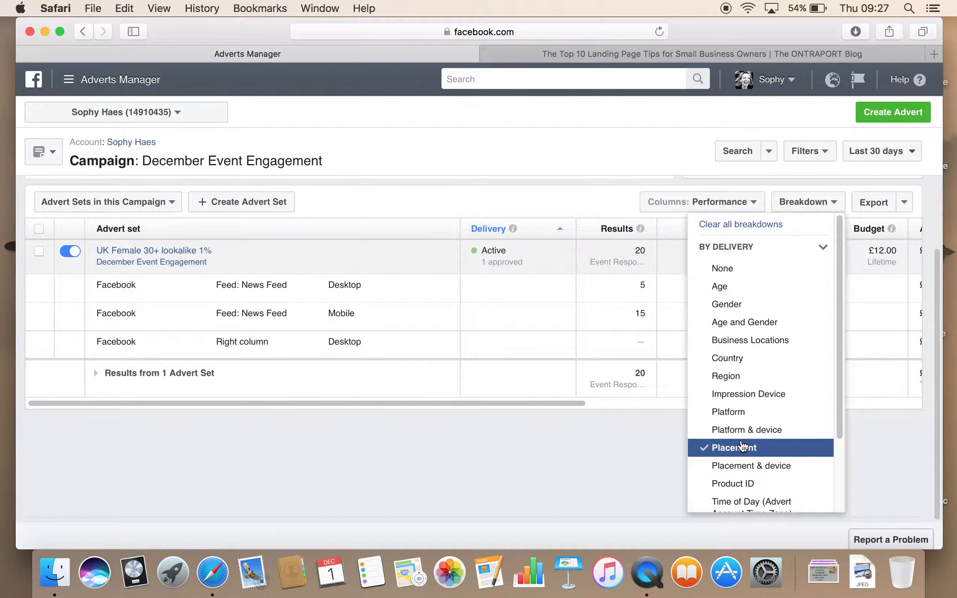
left_click(467, 449)
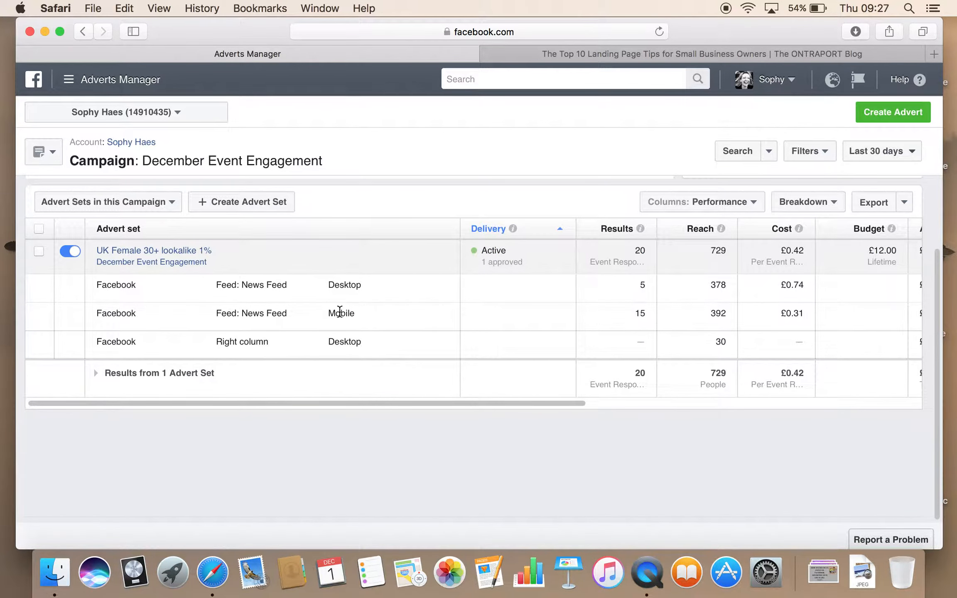
right_click(220, 339)
left_click(240, 340)
left_click(234, 338)
Switch the advert set's breakdown to Time of Day (Impression Time Zone).
left_click(806, 202)
scroll(775, 384, "down", 4)
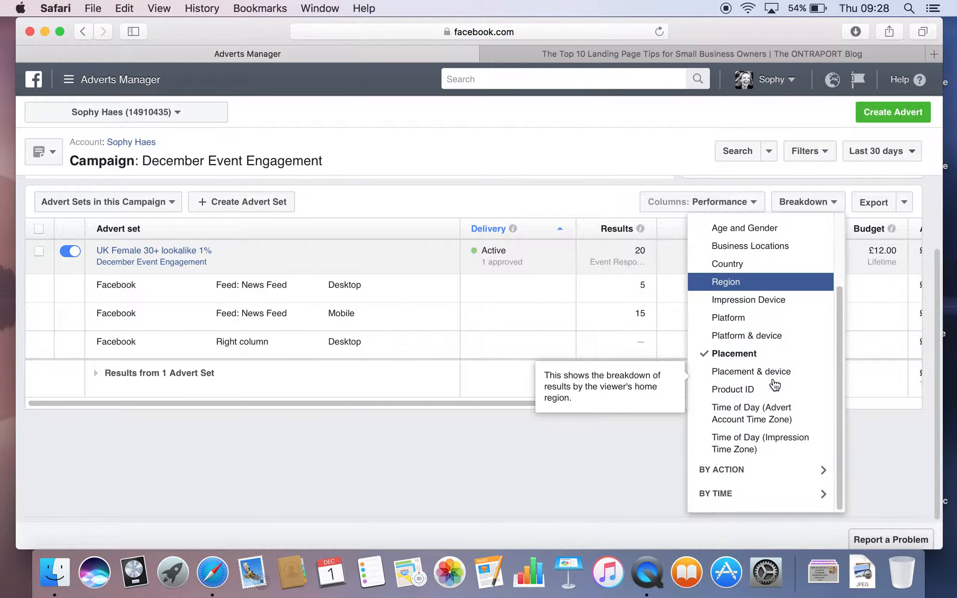
left_click(759, 437)
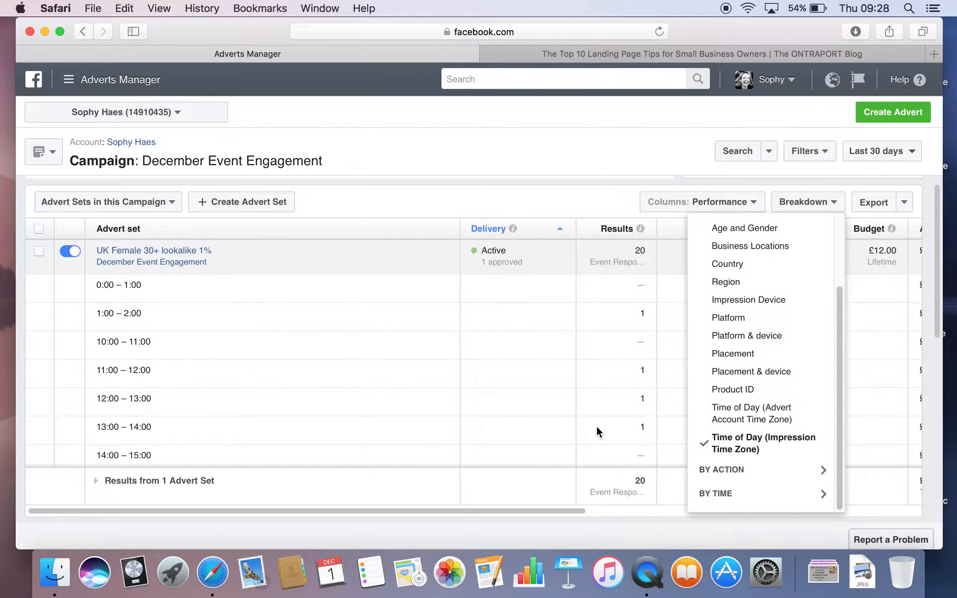
left_click(601, 462)
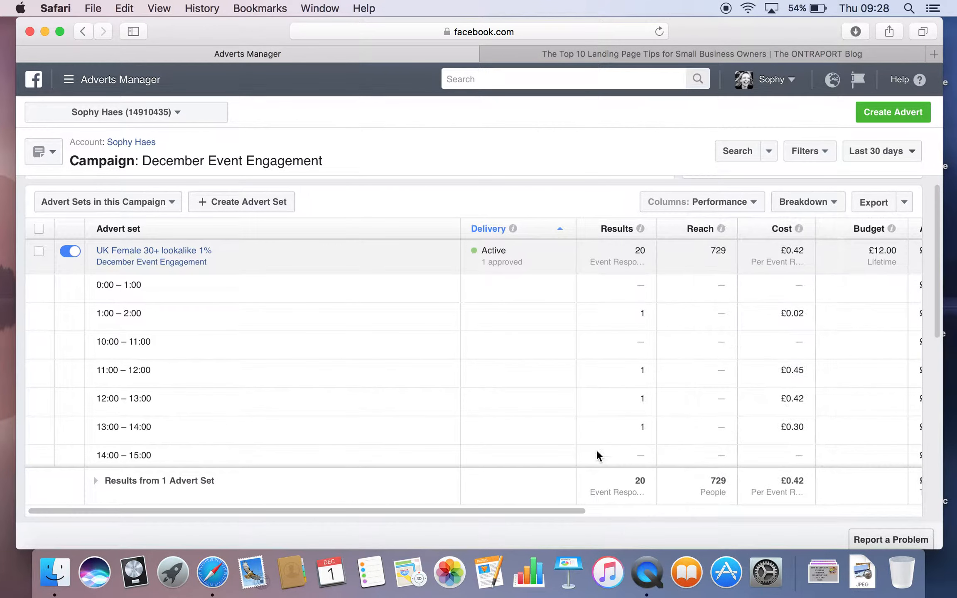
Examine the hourly results and costs, including the 15:00–16:00, 20:00–21:00 and 8:00–9:00 slots.
scroll(600, 391, "down", 4)
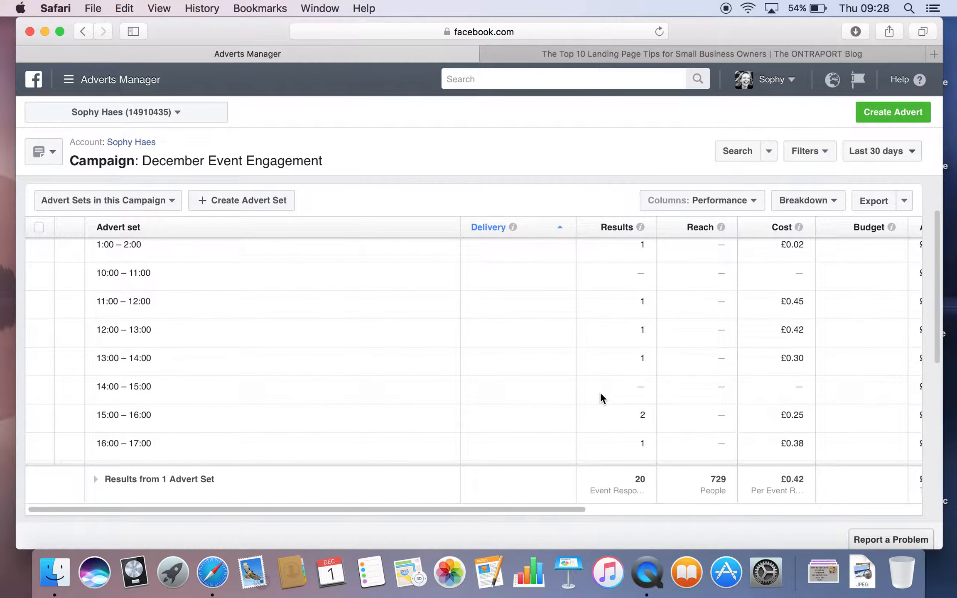
scroll(603, 397, "down", 6)
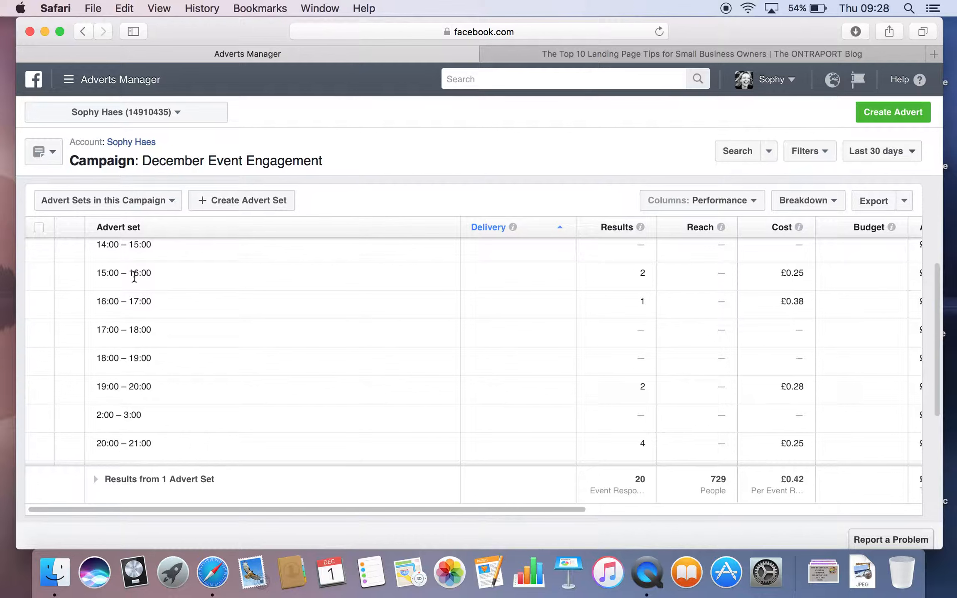
left_click_drag(781, 272, 799, 275)
left_click(798, 273)
left_click(644, 272)
left_click_drag(155, 273, 91, 273)
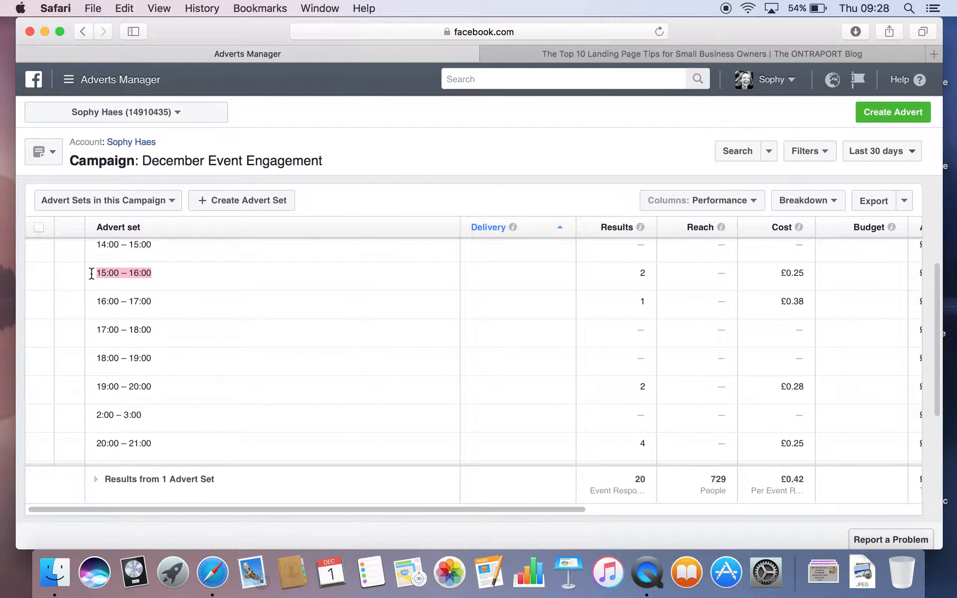
left_click(640, 228)
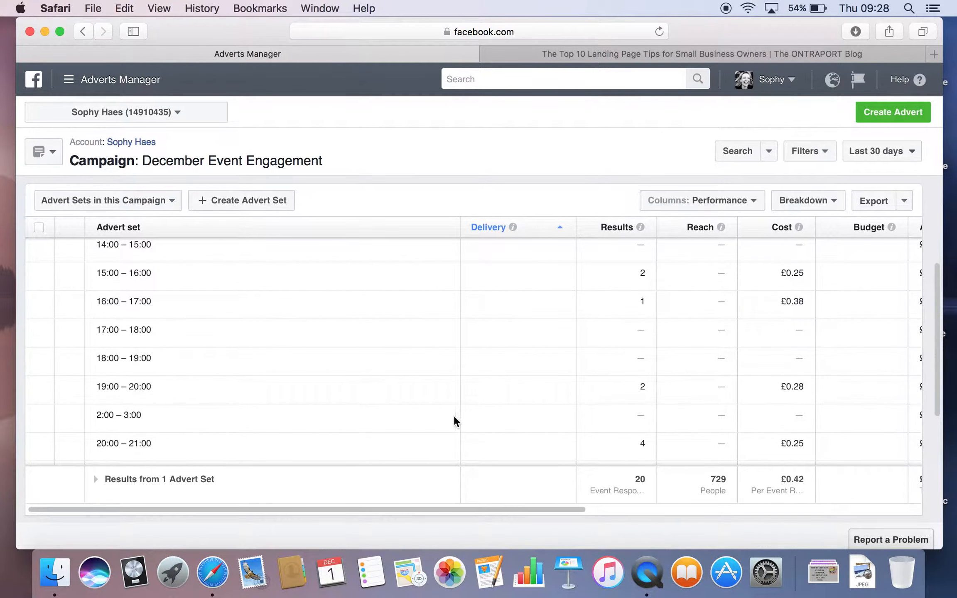
scroll(458, 410, "down", 4)
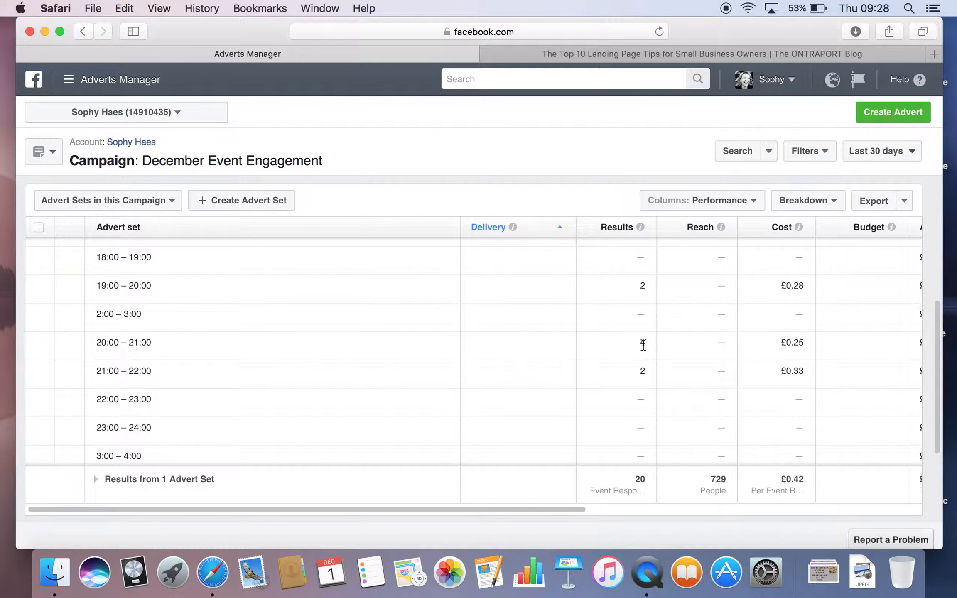
left_click_drag(781, 343, 806, 342)
scroll(727, 386, "down", 5)
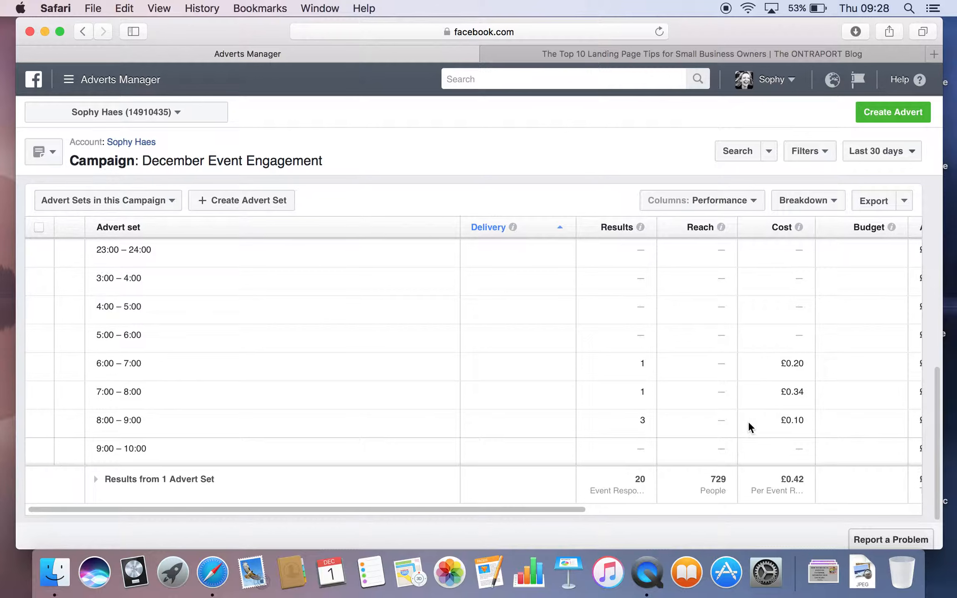
left_click_drag(780, 420, 803, 420)
left_click(794, 419)
Open the UK Female 30+ lookalike 1% advert set and show its Demographics chart.
scroll(757, 378, "up", 10)
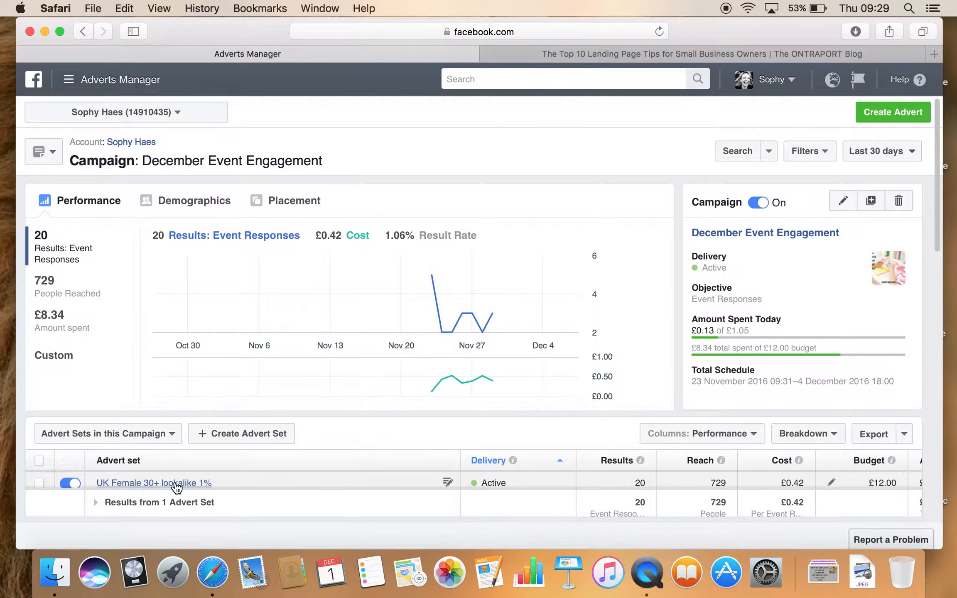
left_click(145, 484)
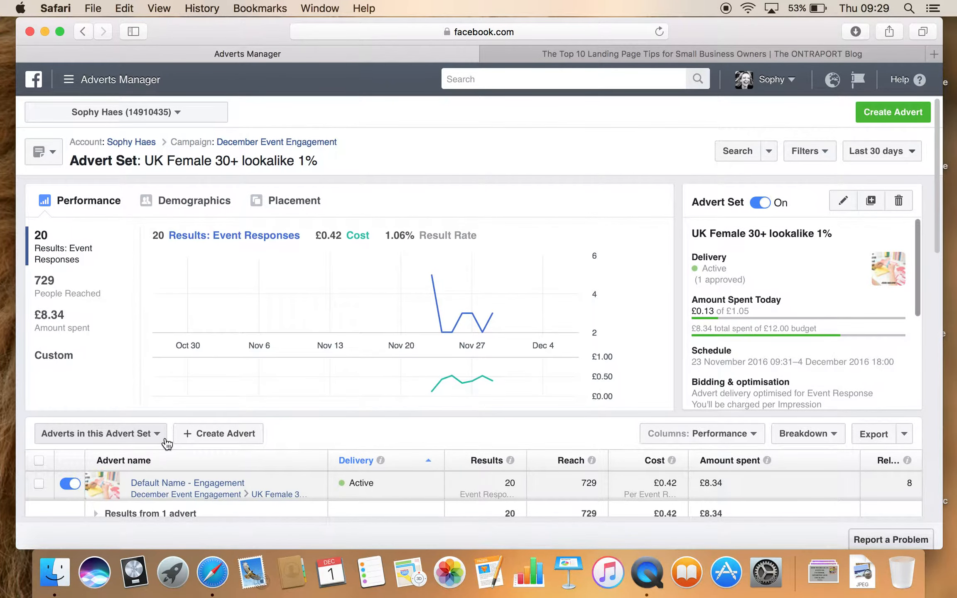
left_click(180, 203)
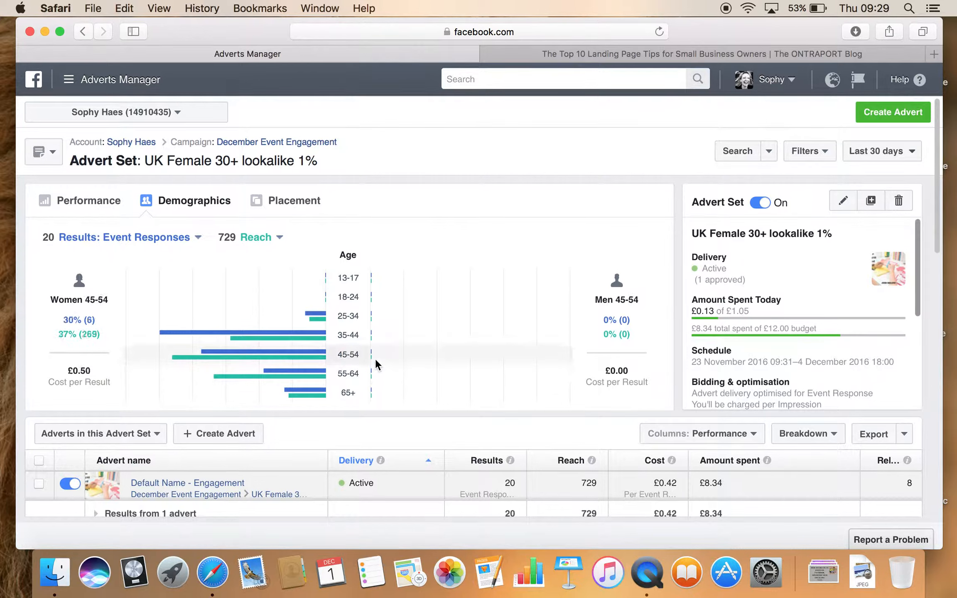
Show the advert set's Placement chart and dismiss the tip about cross-platform performance.
left_click(295, 200)
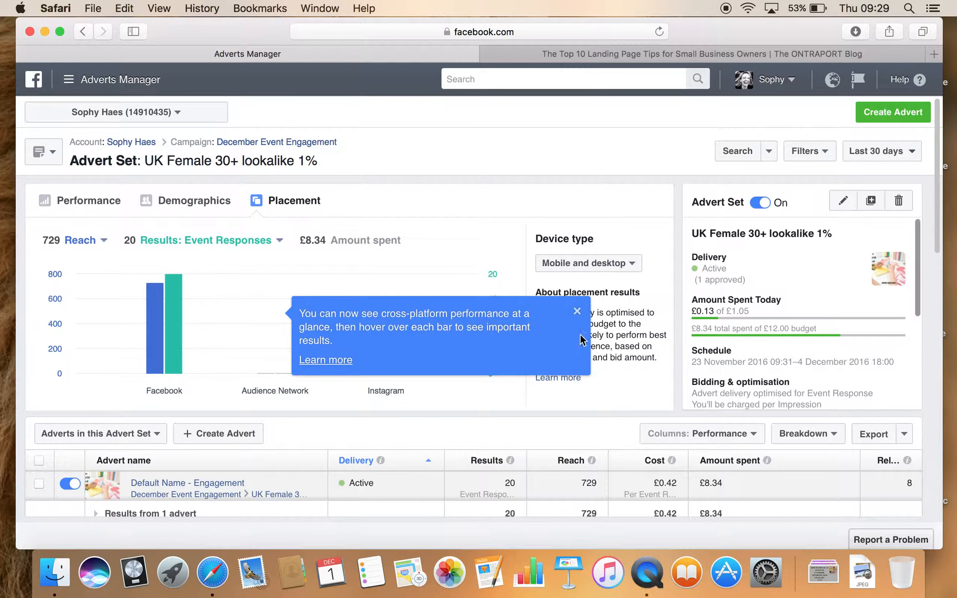
left_click(578, 311)
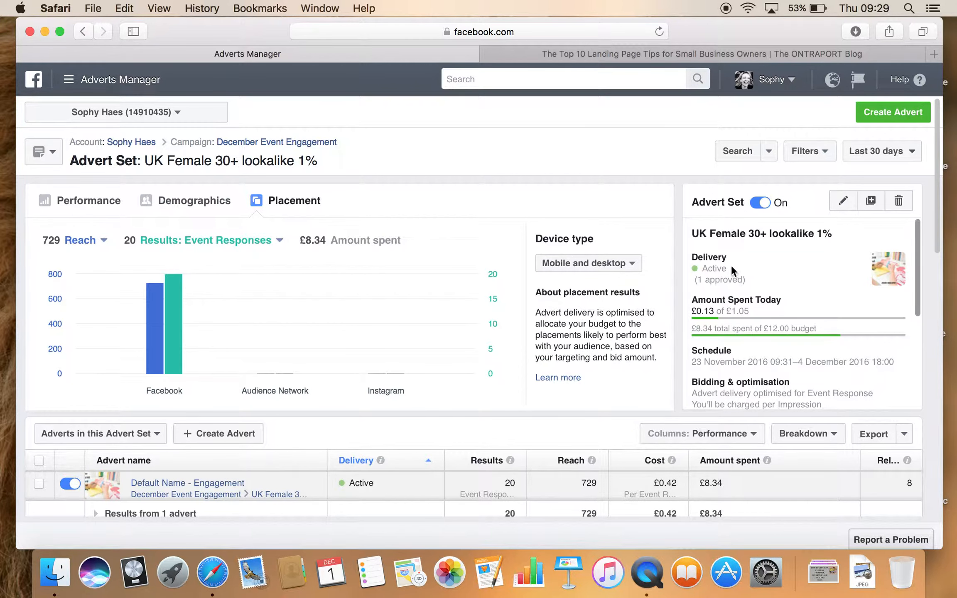
Open the UK Female 30+ lookalike 1% advert set for editing and bring up its saved audience's settings.
left_click(842, 204)
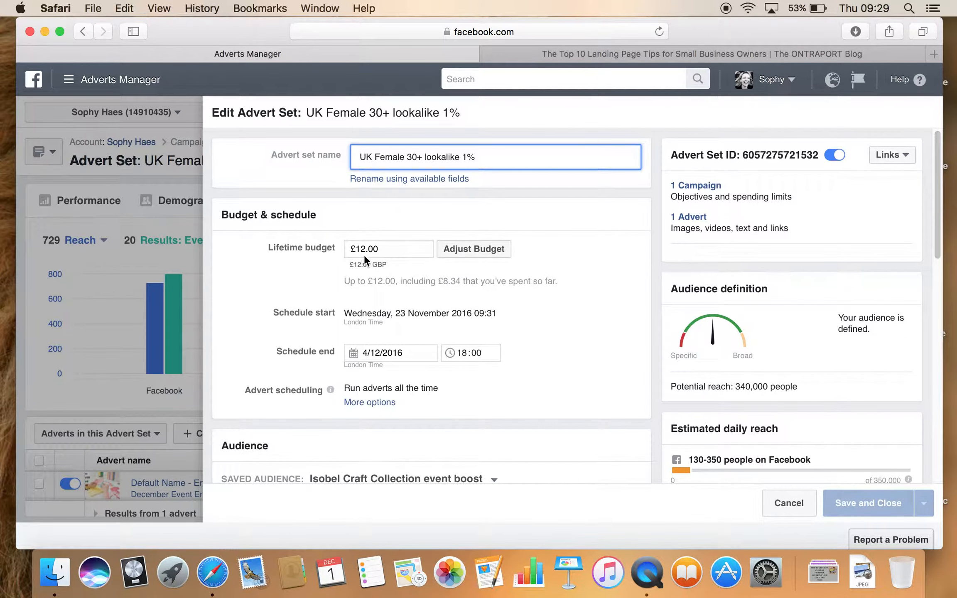
scroll(380, 304, "down", 1)
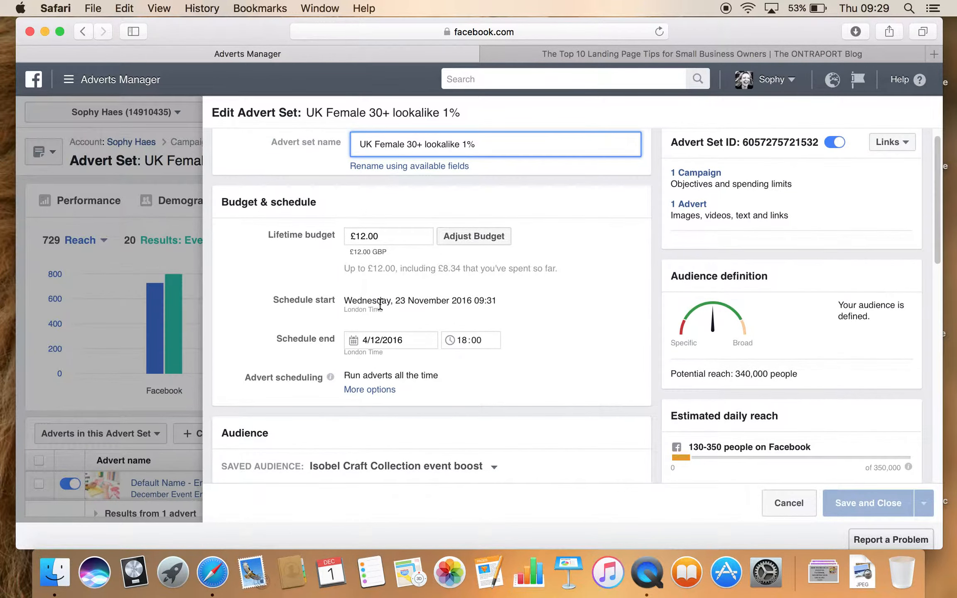
scroll(380, 304, "down", 3)
scroll(380, 303, "down", 2)
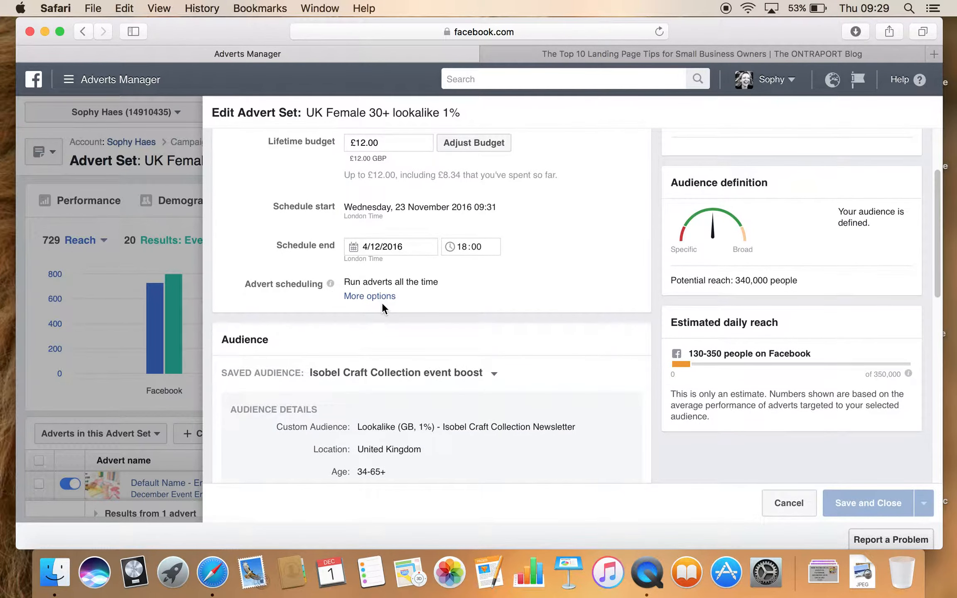
scroll(382, 303, "down", 8)
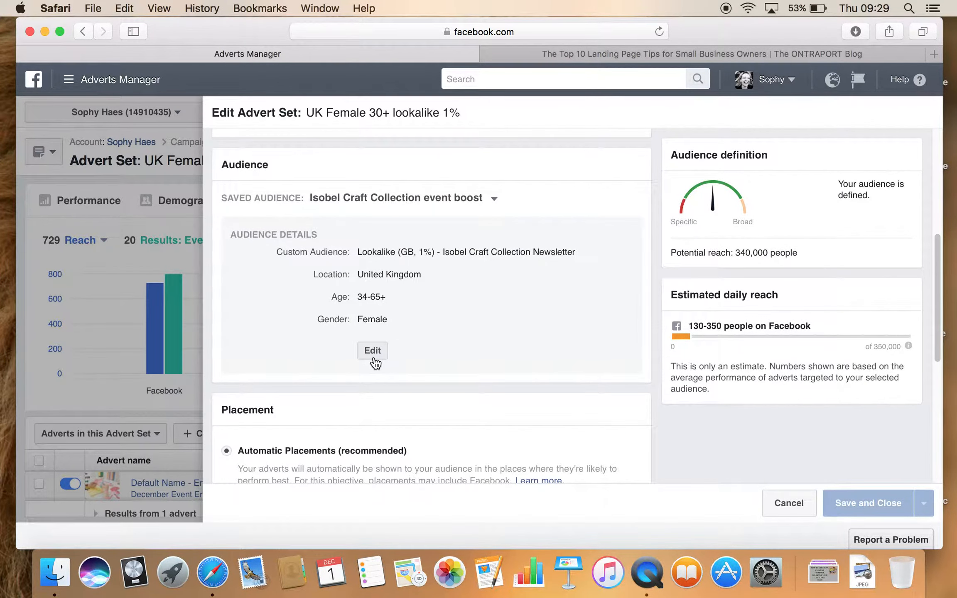
left_click(373, 351)
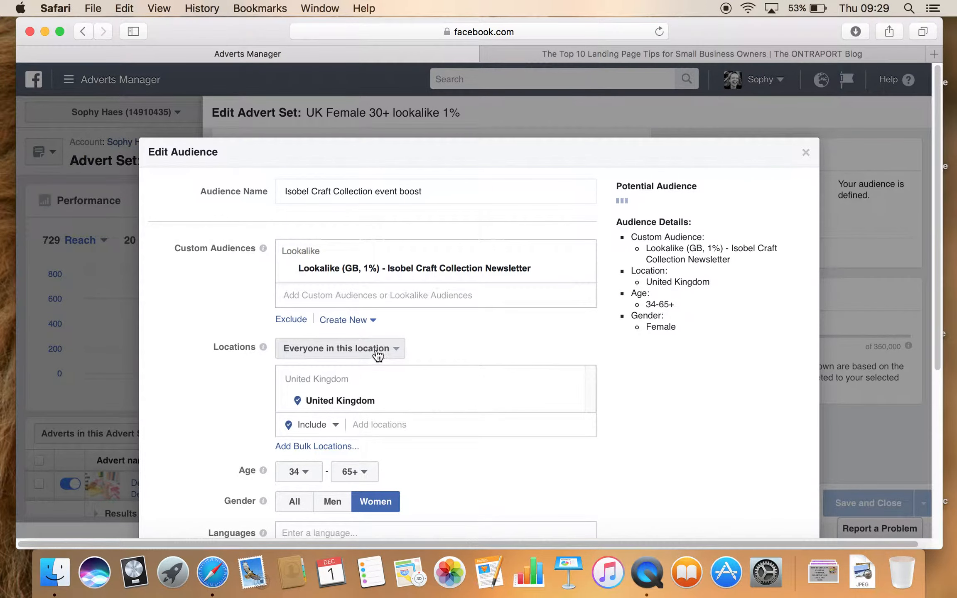
Set the audience's age range to 35–44.
scroll(390, 319, "down", 3)
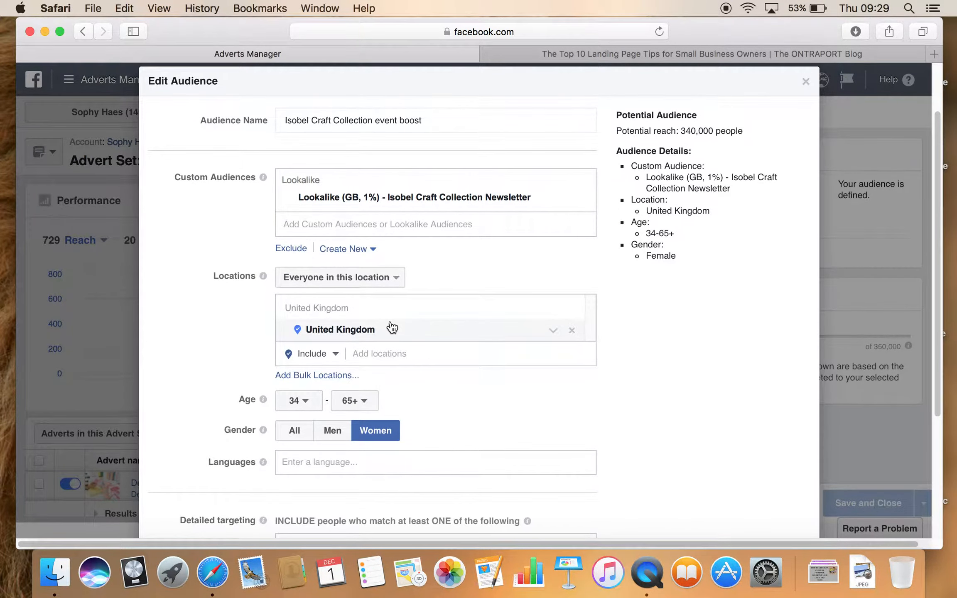
scroll(391, 328, "down", 1)
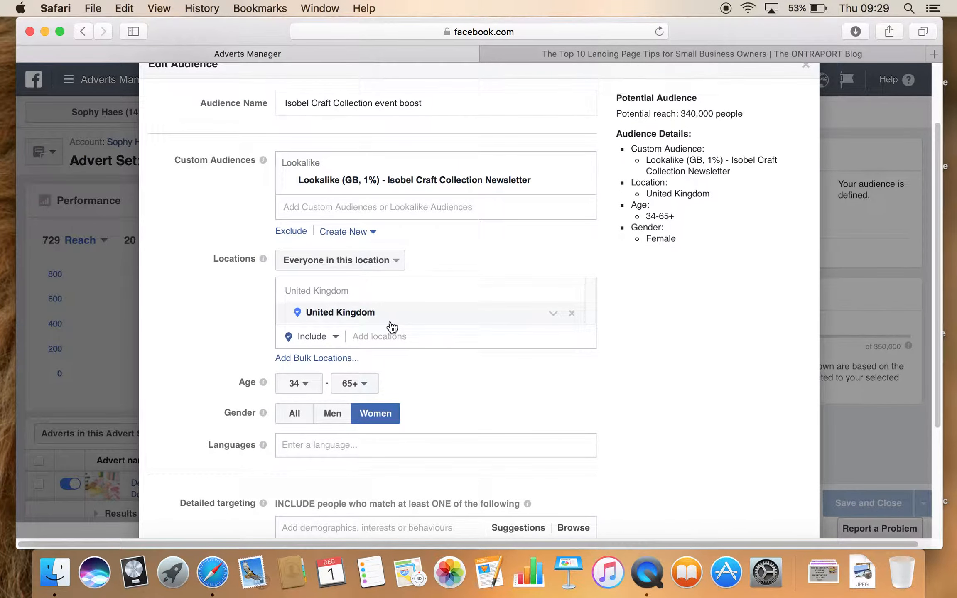
left_click(310, 390)
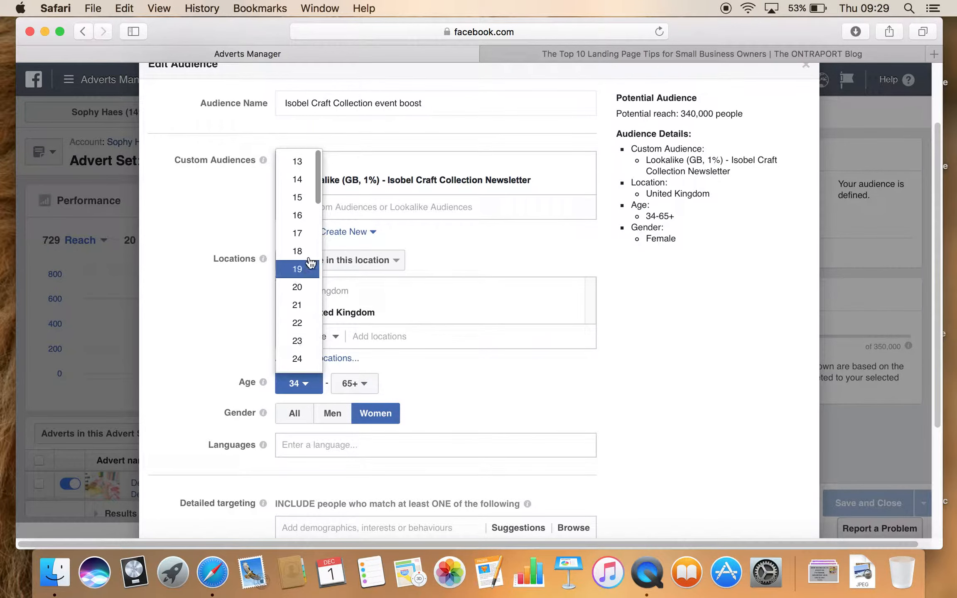
left_click_drag(319, 192, 317, 252)
left_click(299, 289)
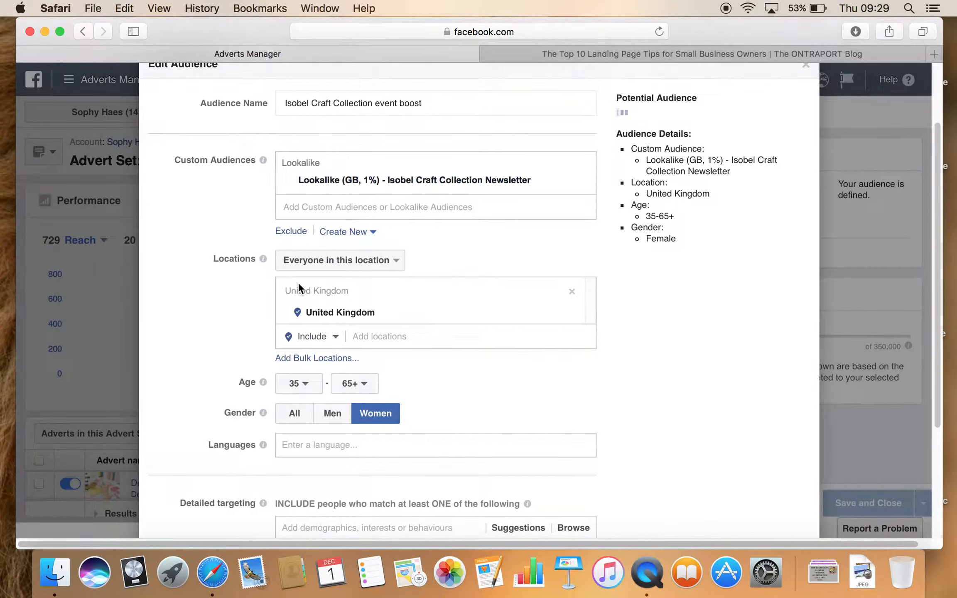
left_click(362, 384)
scroll(353, 303, "down", 10)
left_click(354, 302)
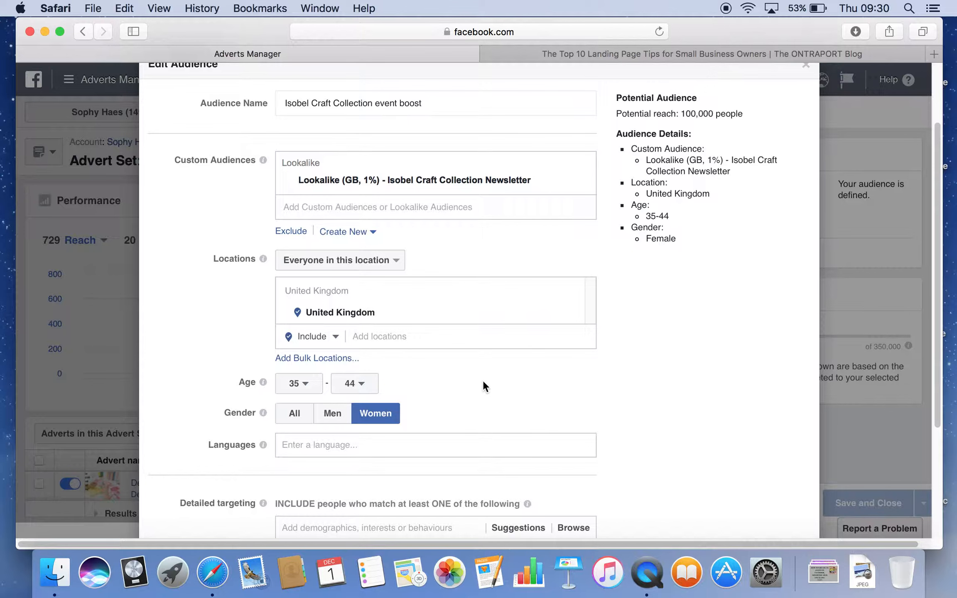
Check the remaining audience settings, including detailed targeting, and update the saved audience.
scroll(485, 390, "down", 5)
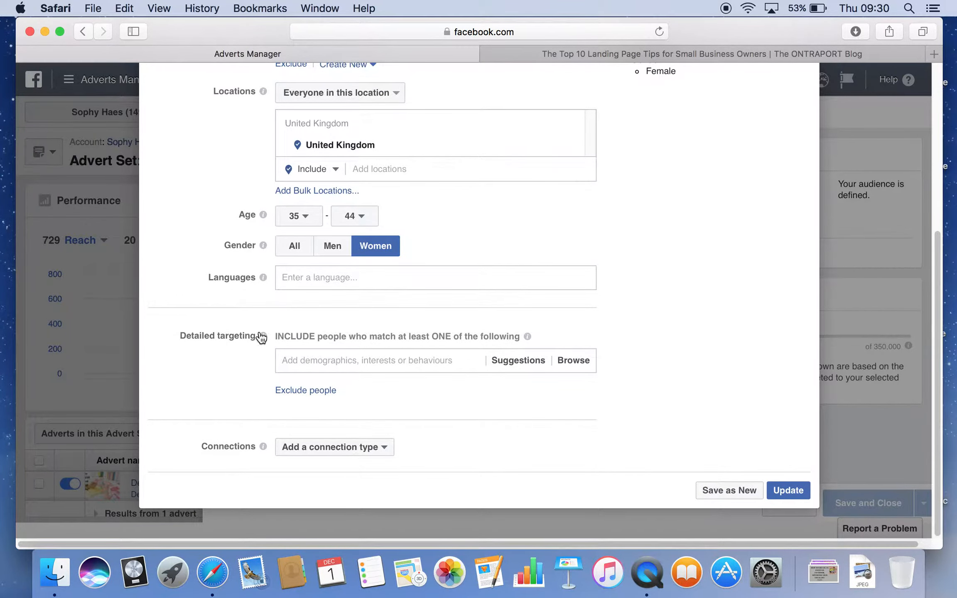
mouse_move(263, 337)
scroll(240, 360, "up", 6)
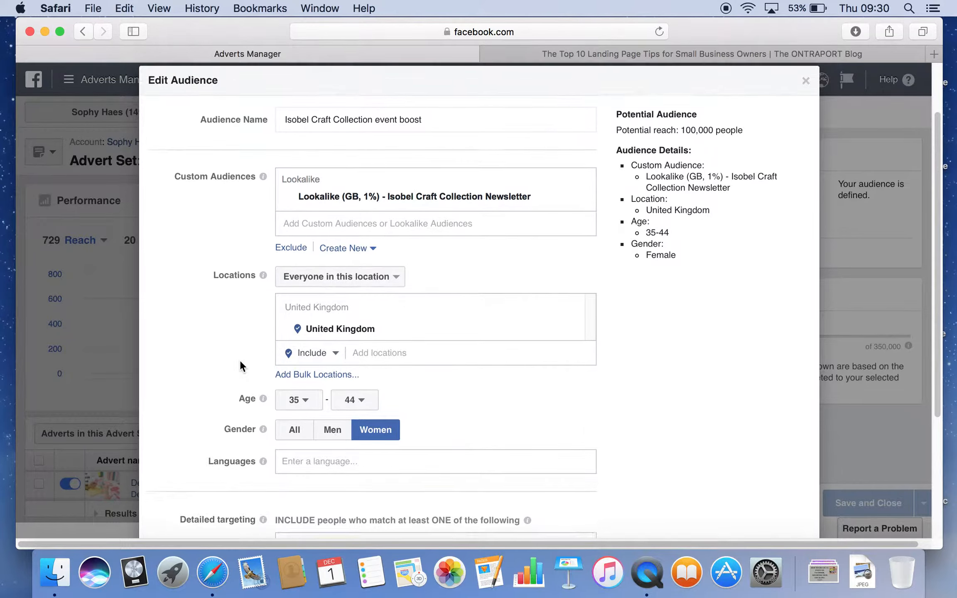
scroll(240, 359, "down", 6)
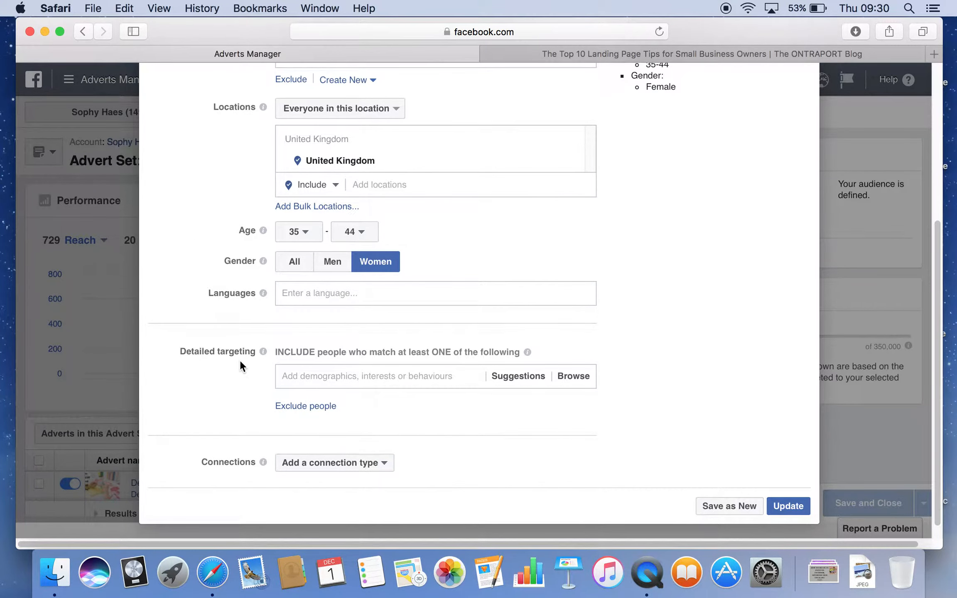
scroll(240, 365, "down", 1)
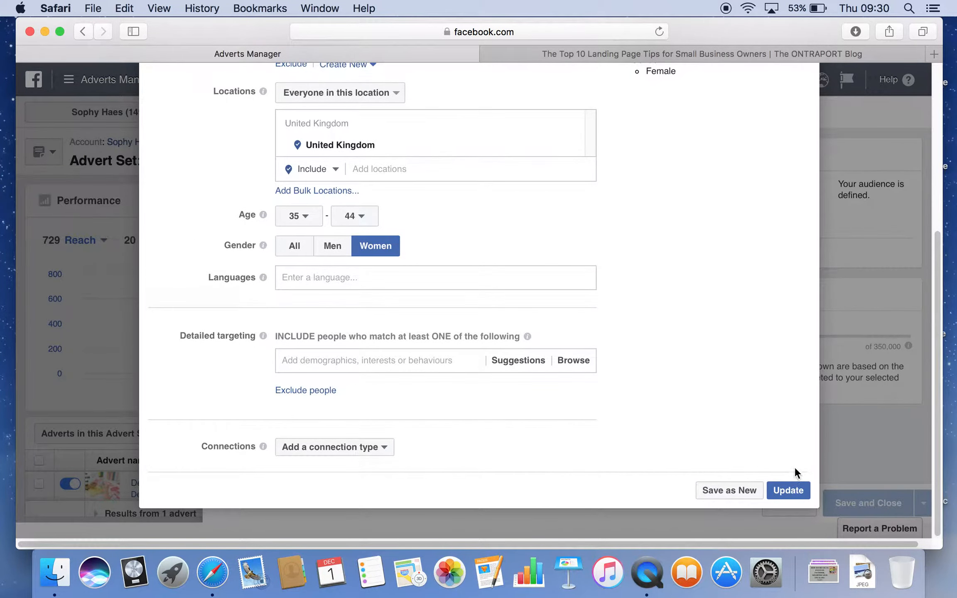
left_click(790, 493)
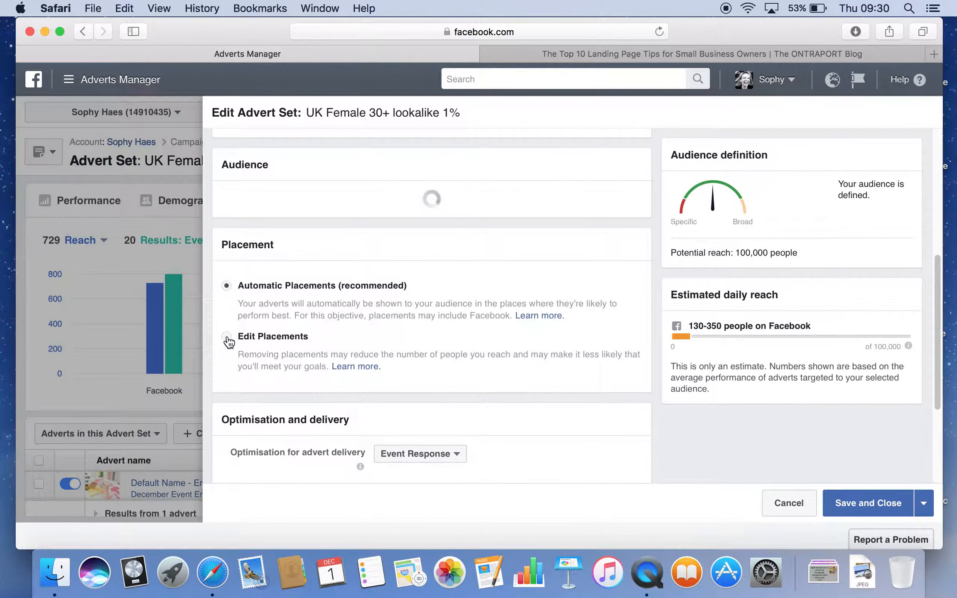
Switch the advert set from automatic to edited placements and exclude Facebook's Right column, keeping only Feeds.
scroll(449, 328, "down", 2)
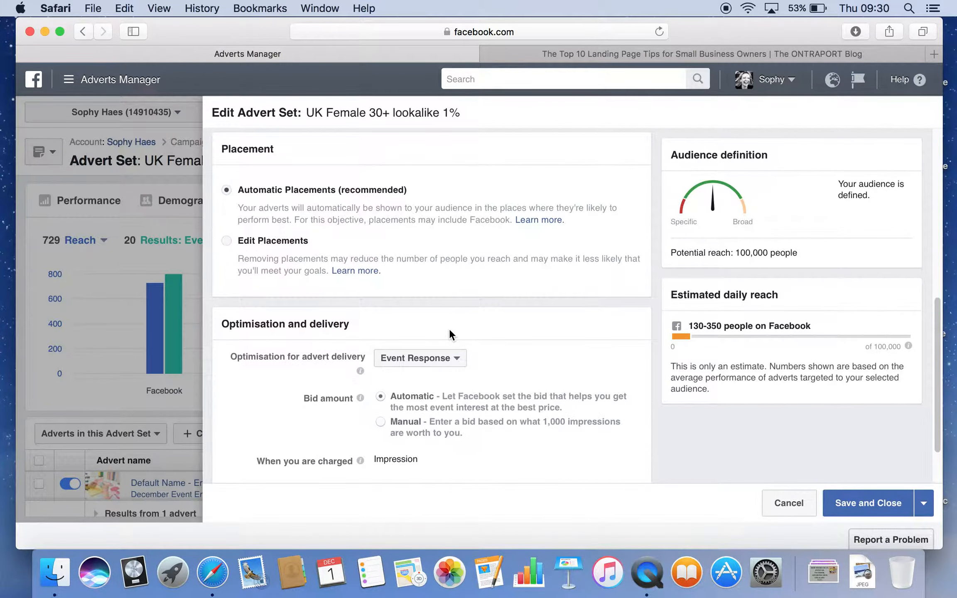
scroll(449, 328, "up", 10)
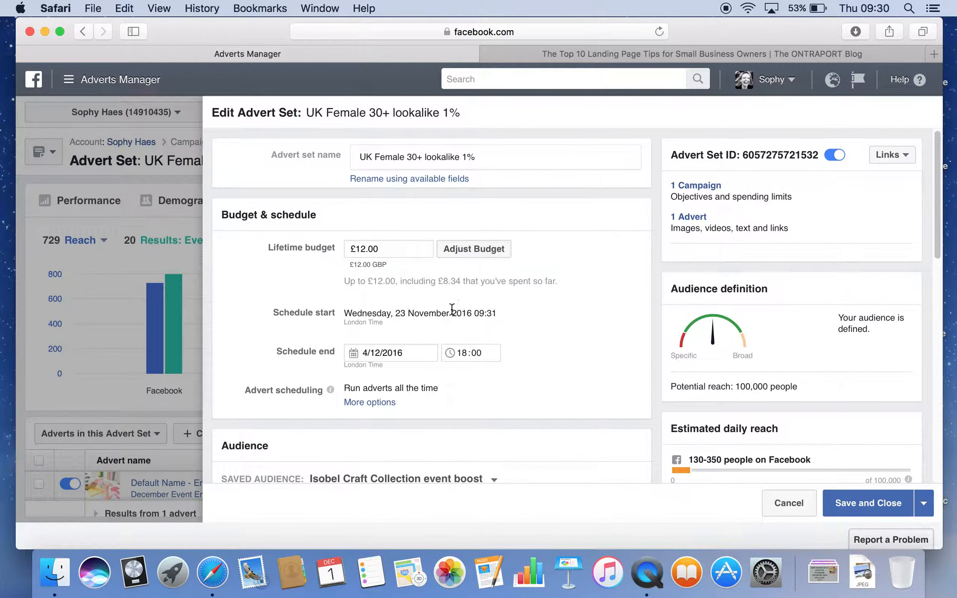
scroll(453, 309, "down", 2)
scroll(447, 312, "down", 5)
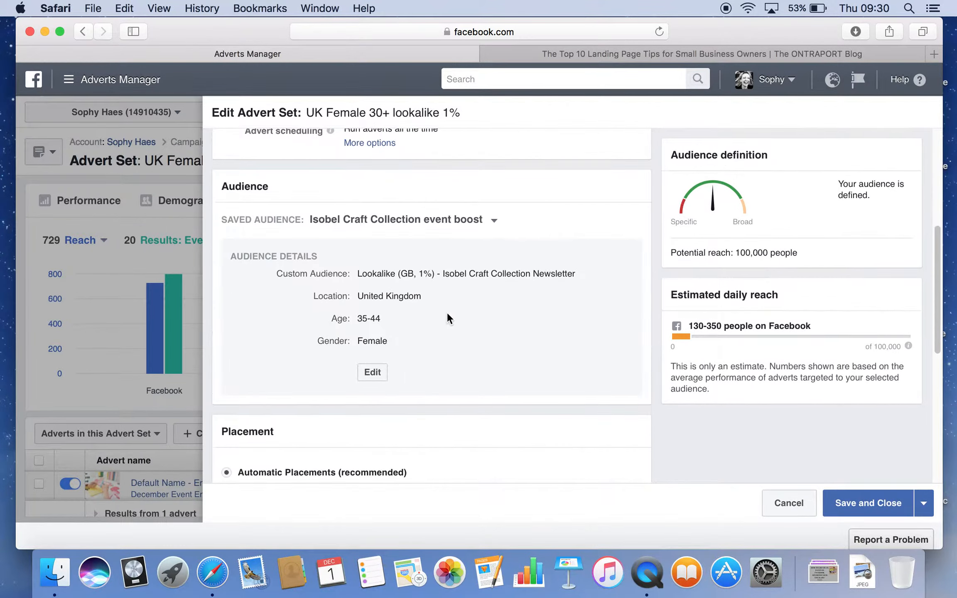
scroll(444, 314, "down", 5)
scroll(444, 321, "down", 2)
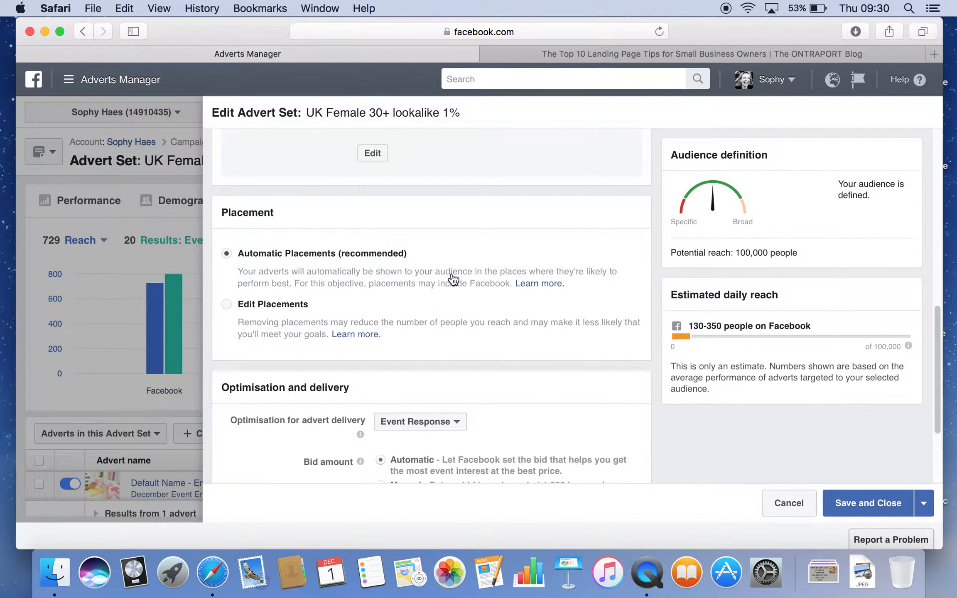
left_click(227, 304)
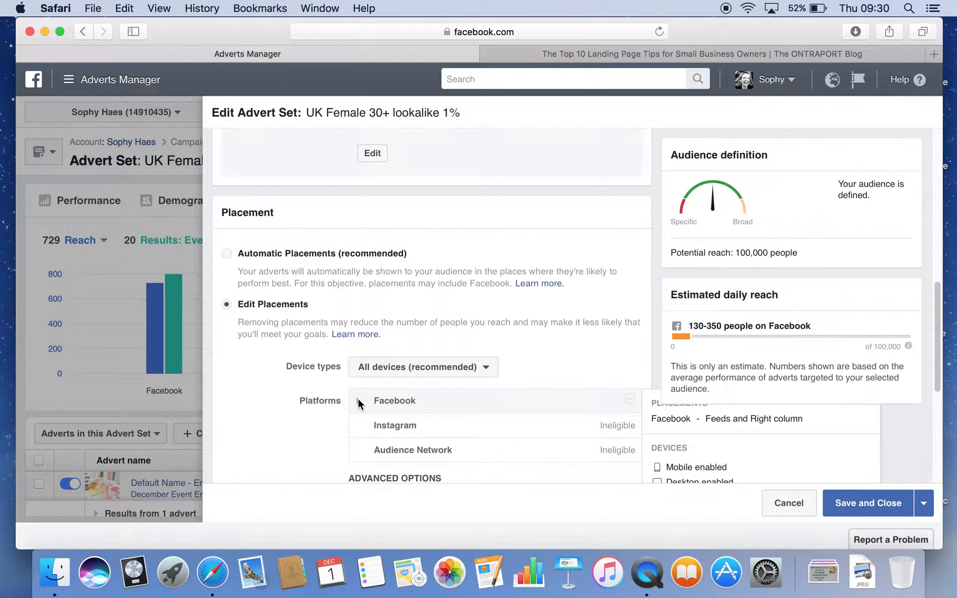
left_click(536, 400)
scroll(525, 339, "down", 4)
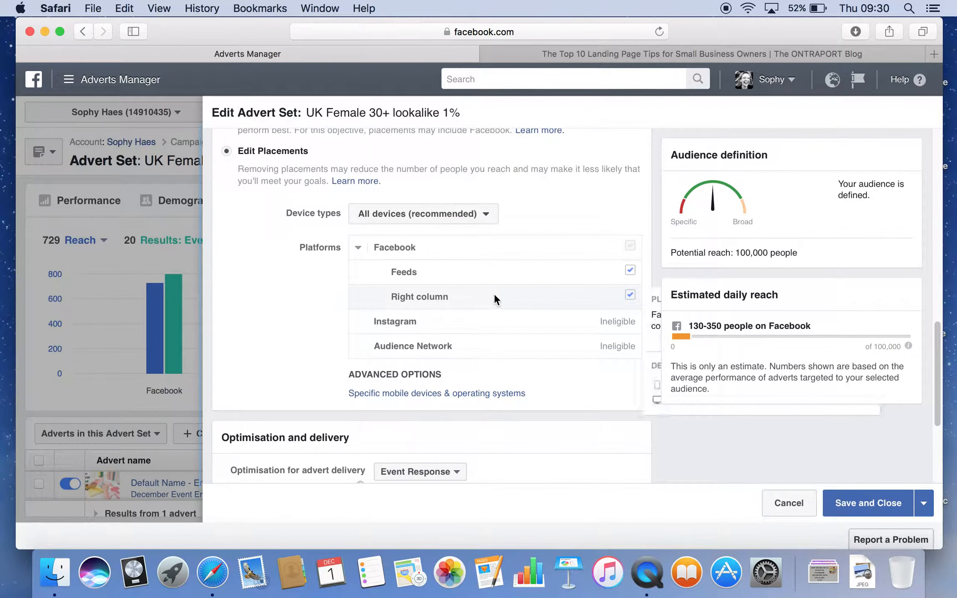
left_click(630, 294)
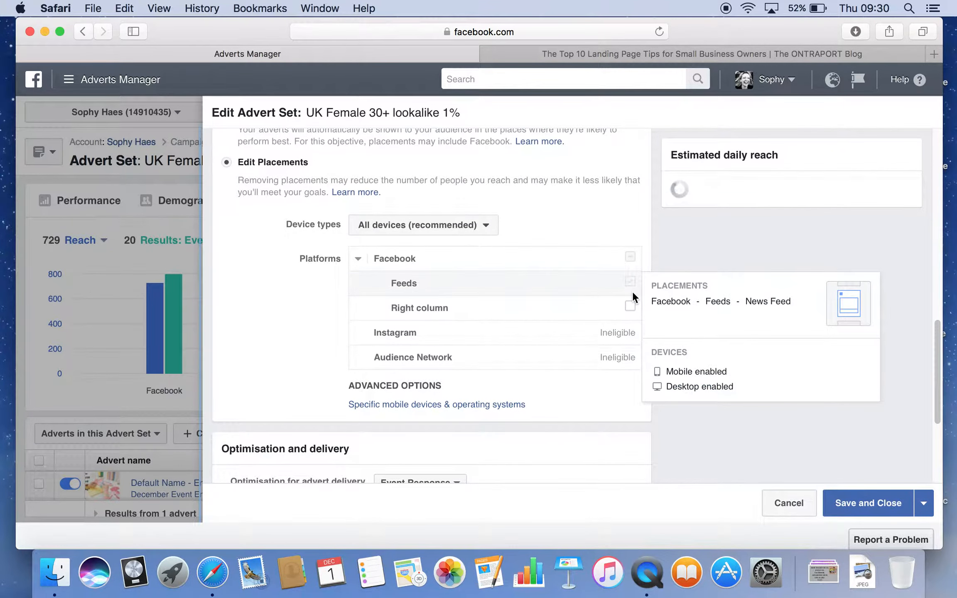
Look over the optimisation and delivery settings and change the advert scheduling to run adverts on a schedule.
scroll(319, 328, "down", 1)
scroll(319, 328, "down", 5)
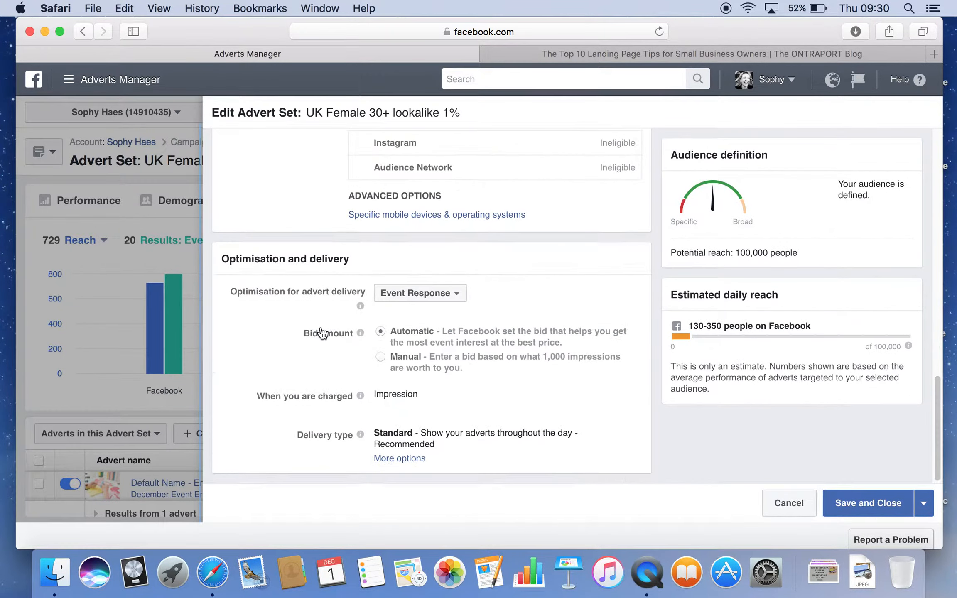
scroll(322, 328, "up", 2)
scroll(322, 328, "down", 2)
scroll(322, 328, "up", 6)
scroll(323, 327, "up", 9)
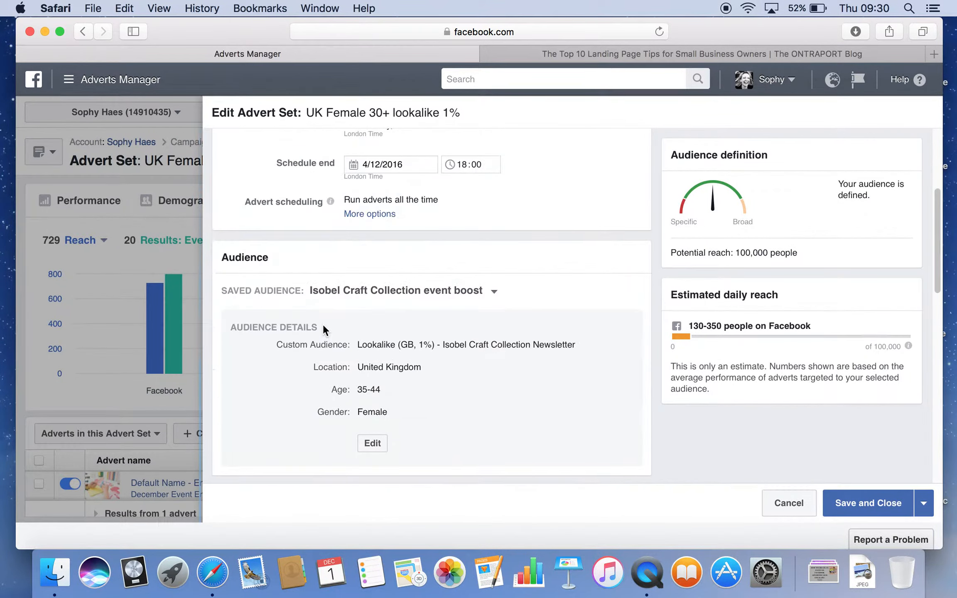
scroll(323, 326, "up", 5)
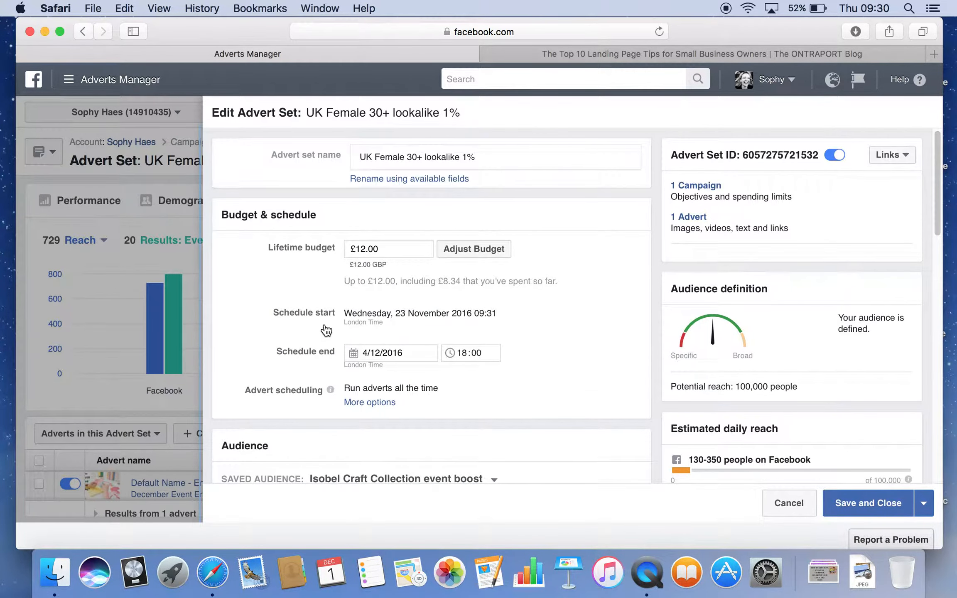
left_click(371, 402)
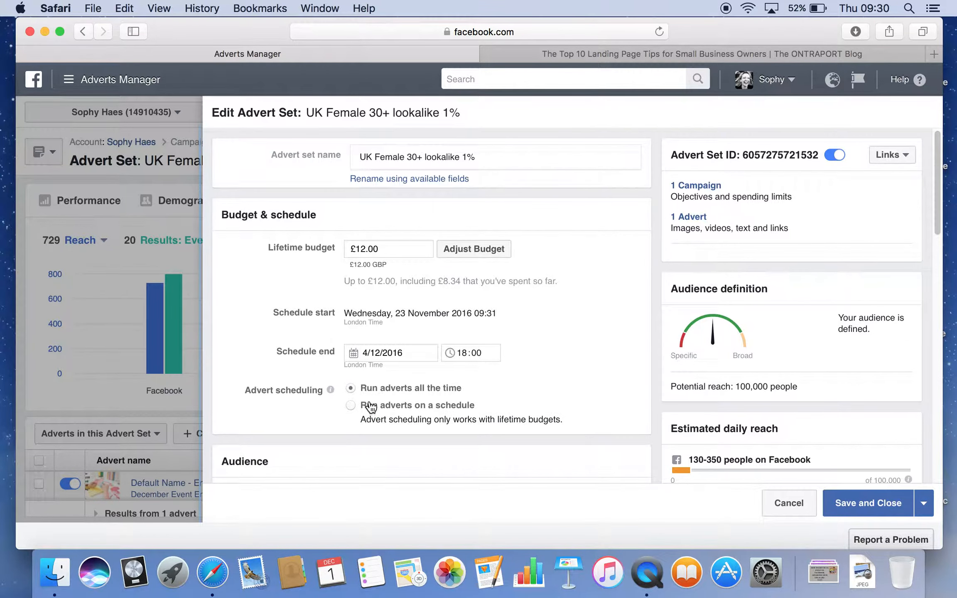
left_click(355, 406)
scroll(356, 410, "down", 6)
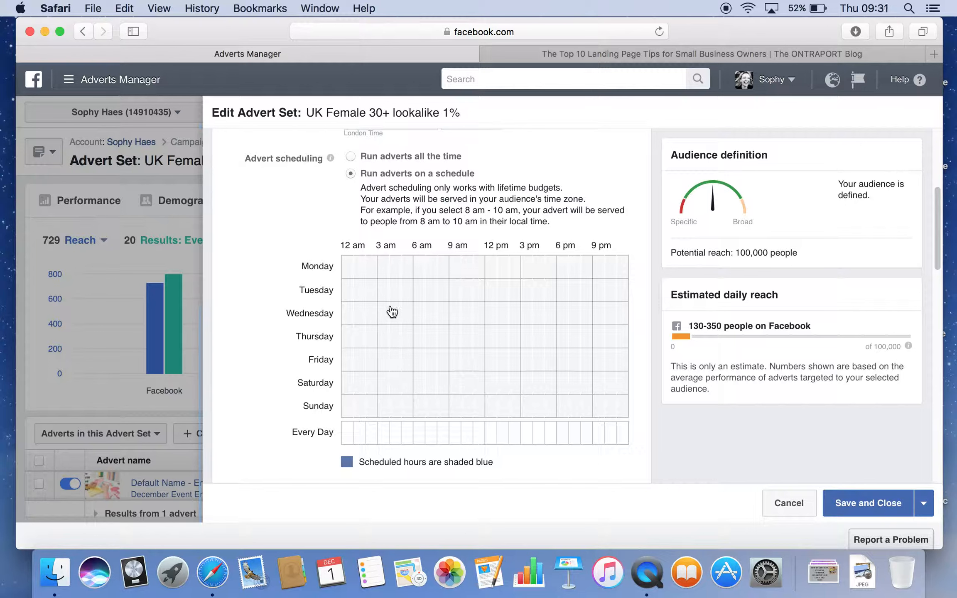
Schedule the adverts for 3–5 pm, 8–10 pm and 8–10 am every day, and save the advert set.
left_click(527, 265)
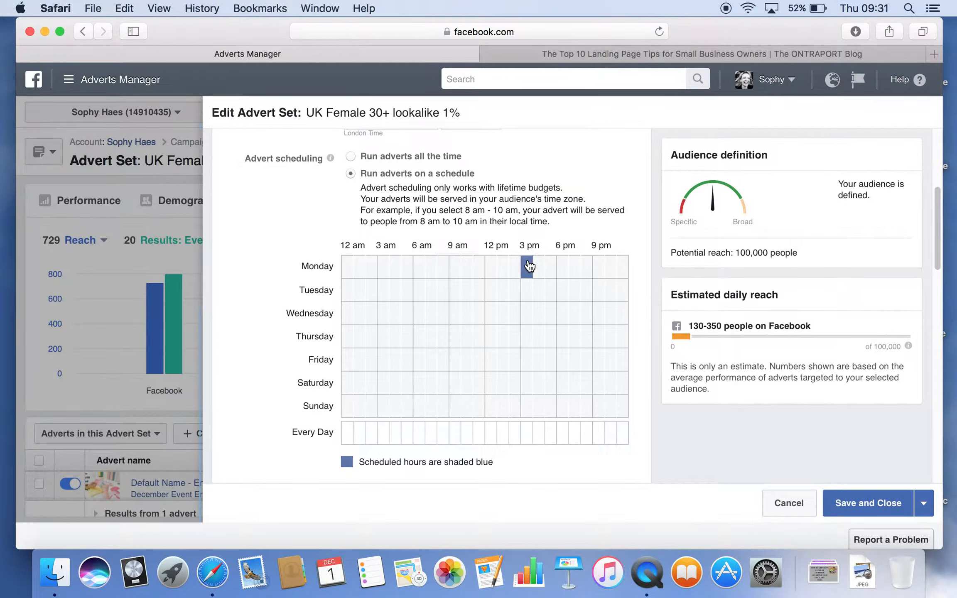
left_click_drag(527, 438, 537, 439)
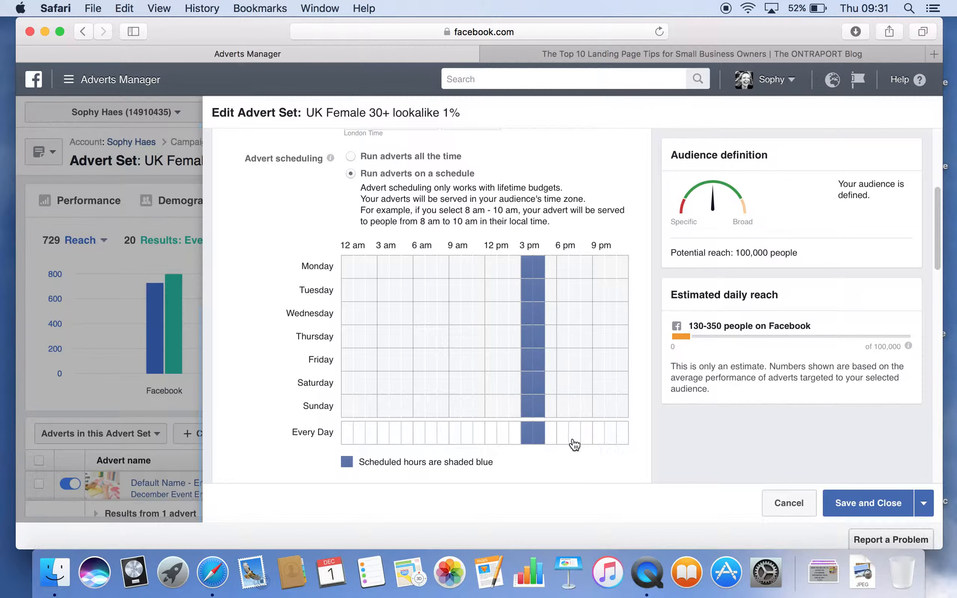
left_click_drag(586, 441, 598, 444)
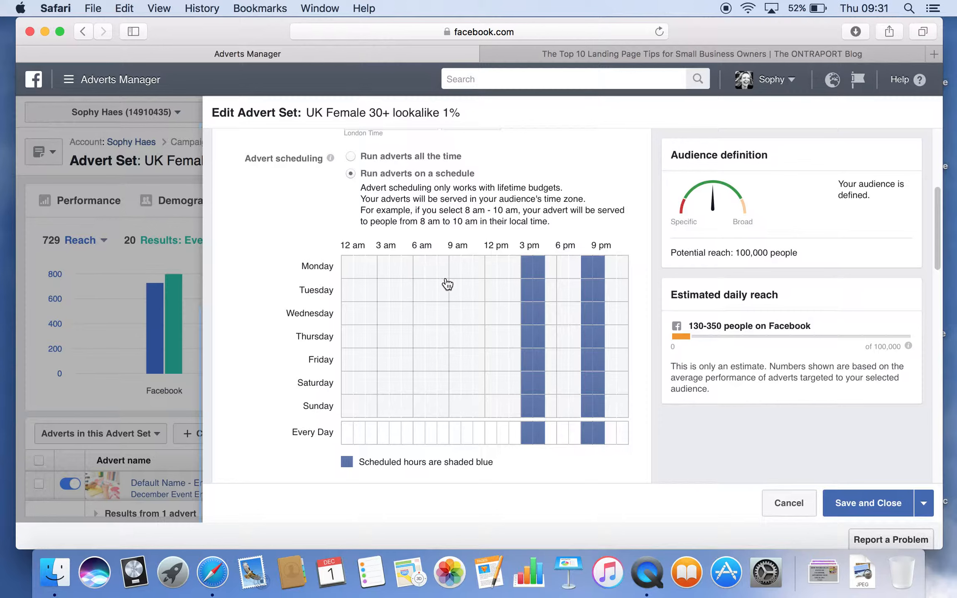
left_click(444, 411)
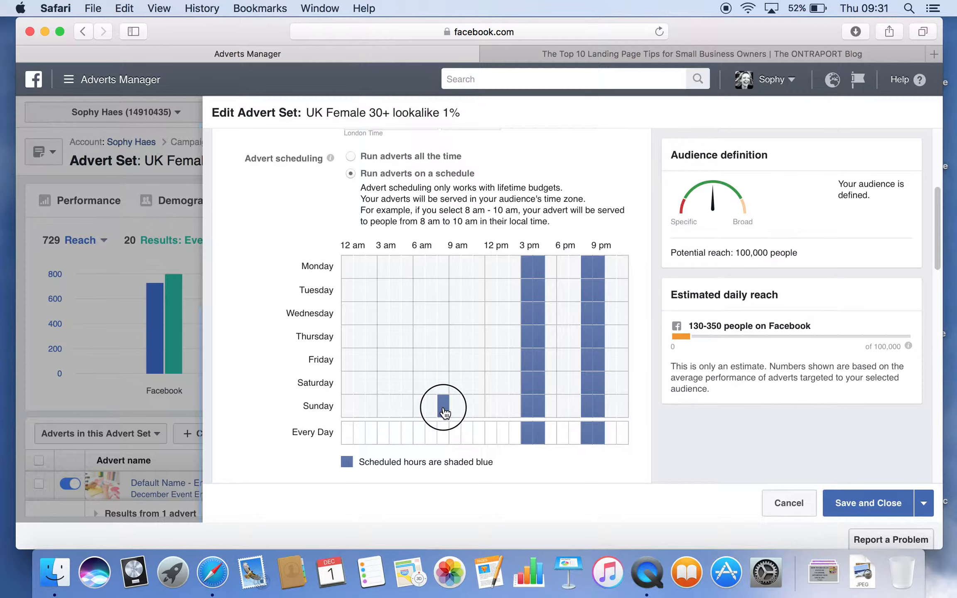
left_click_drag(443, 434, 452, 438)
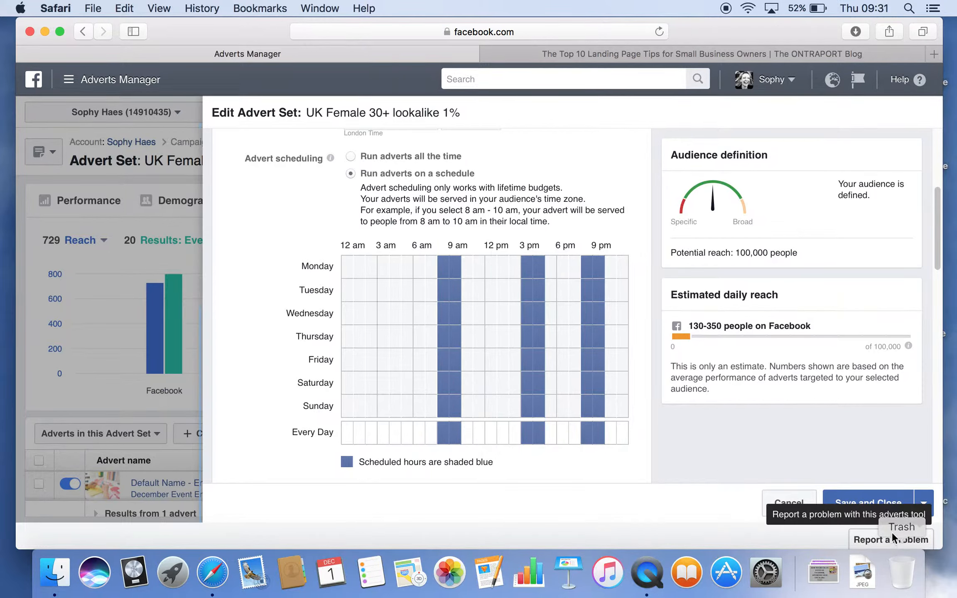
left_click(872, 507)
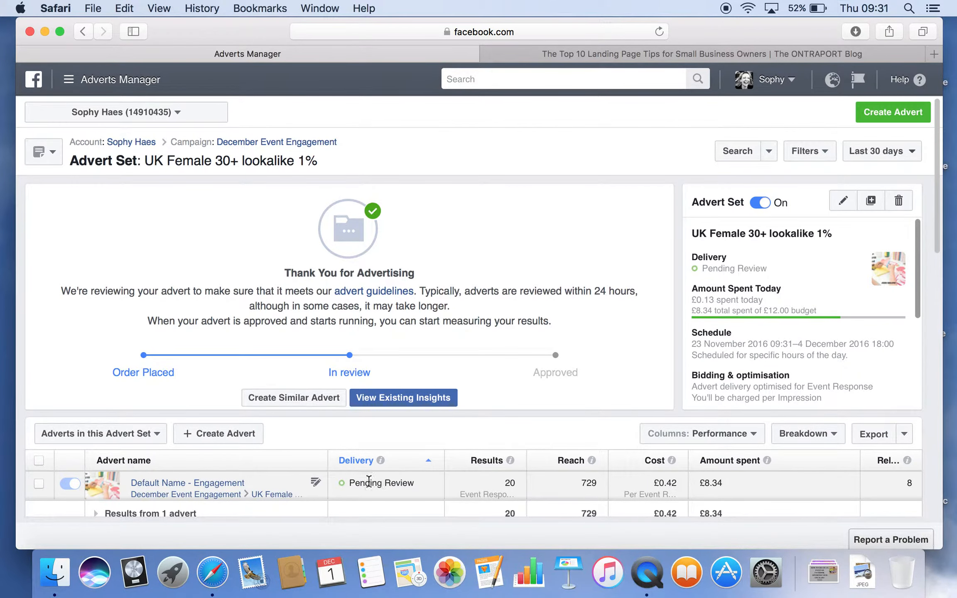
Review the saved advert set's review status and its advert's hourly results, cost and amount spent.
scroll(365, 483, "down", 5)
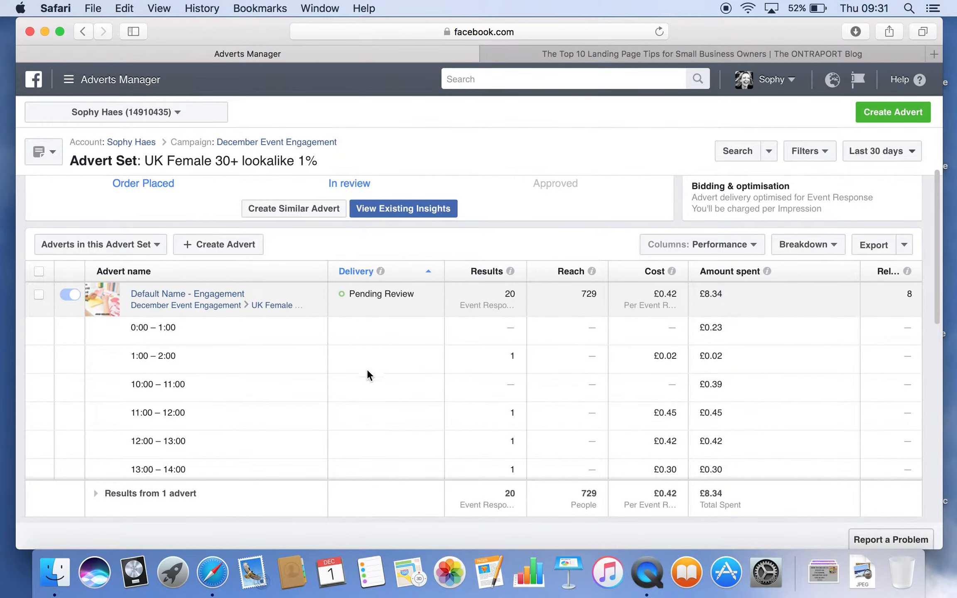
scroll(367, 369, "up", 2)
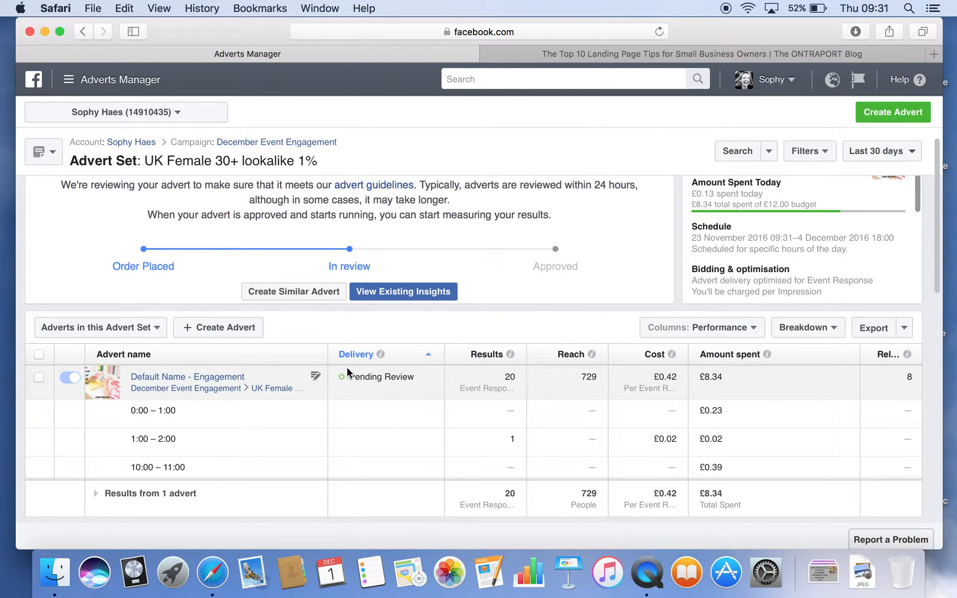
scroll(393, 391, "down", 3)
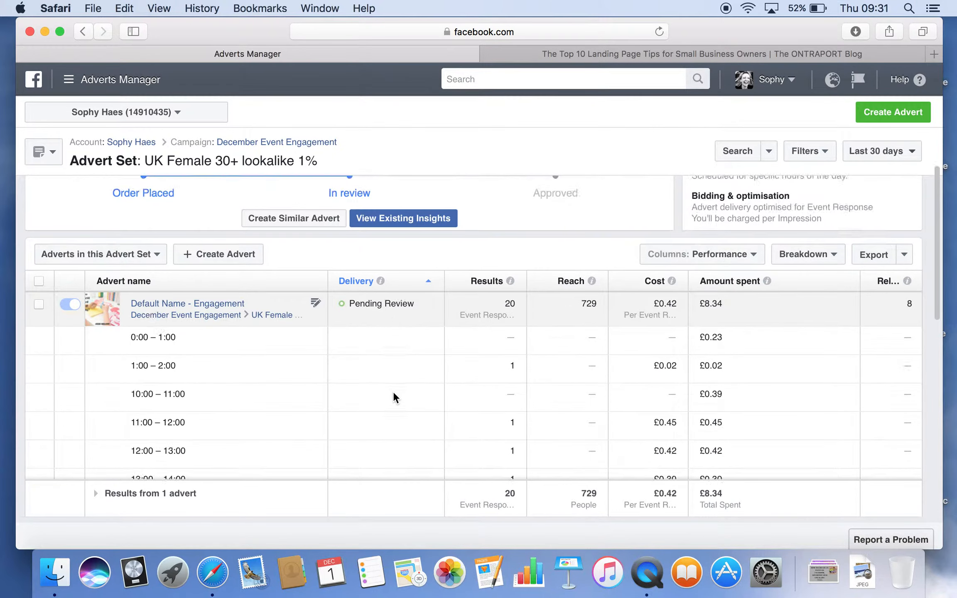
scroll(394, 391, "up", 4)
scroll(393, 391, "up", 2)
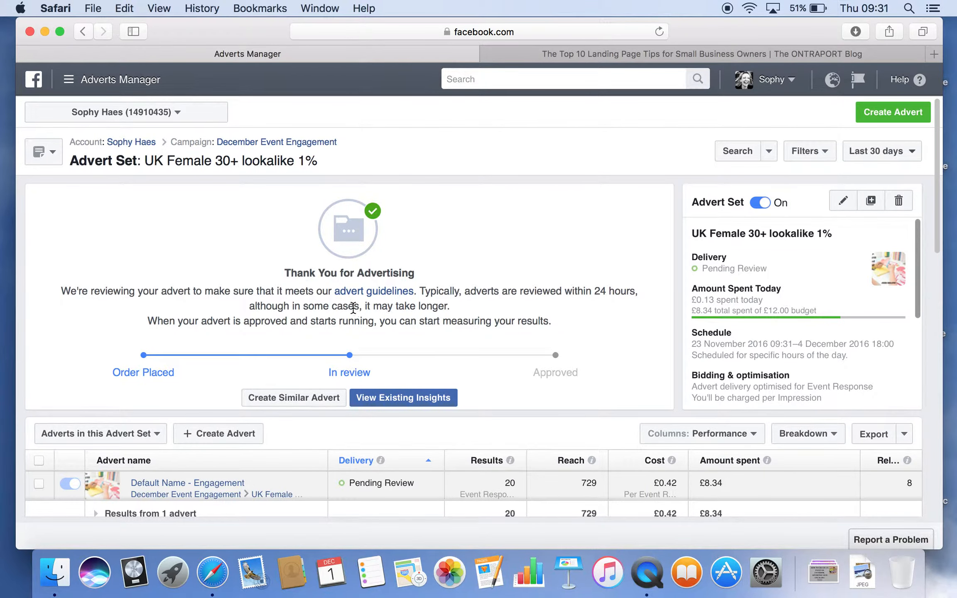
scroll(436, 440, "down", 5)
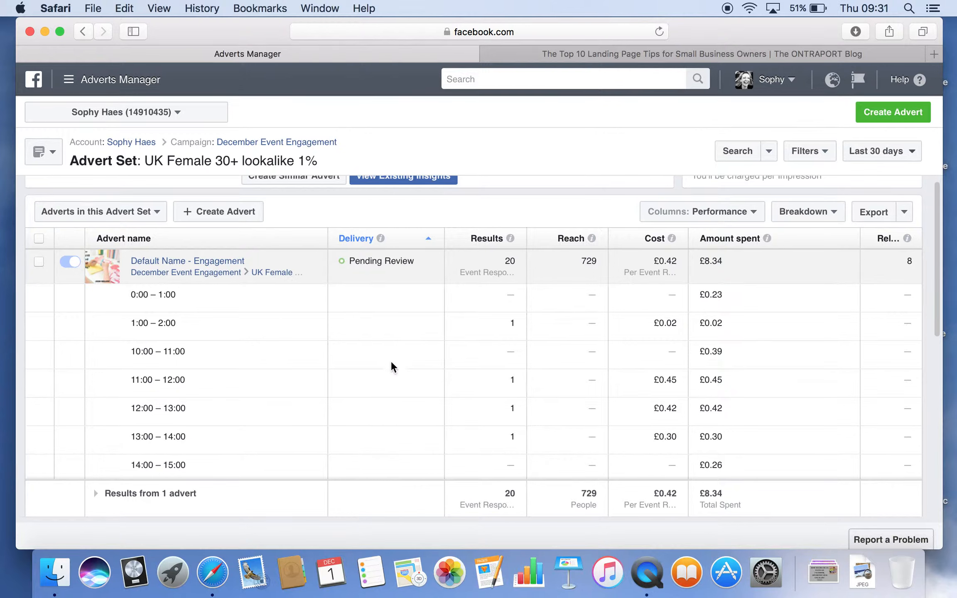
scroll(419, 373, "down", 5)
scroll(419, 374, "up", 10)
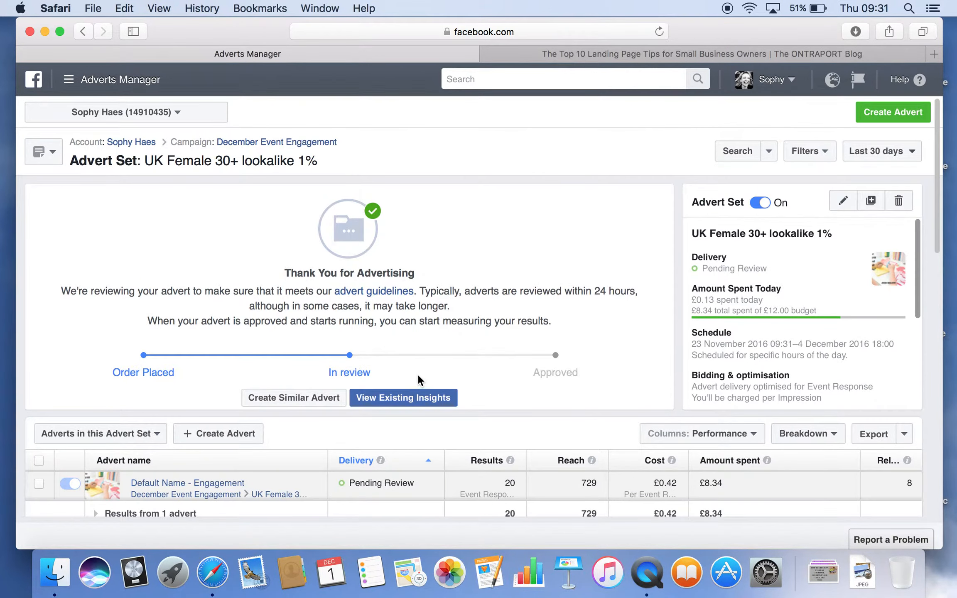